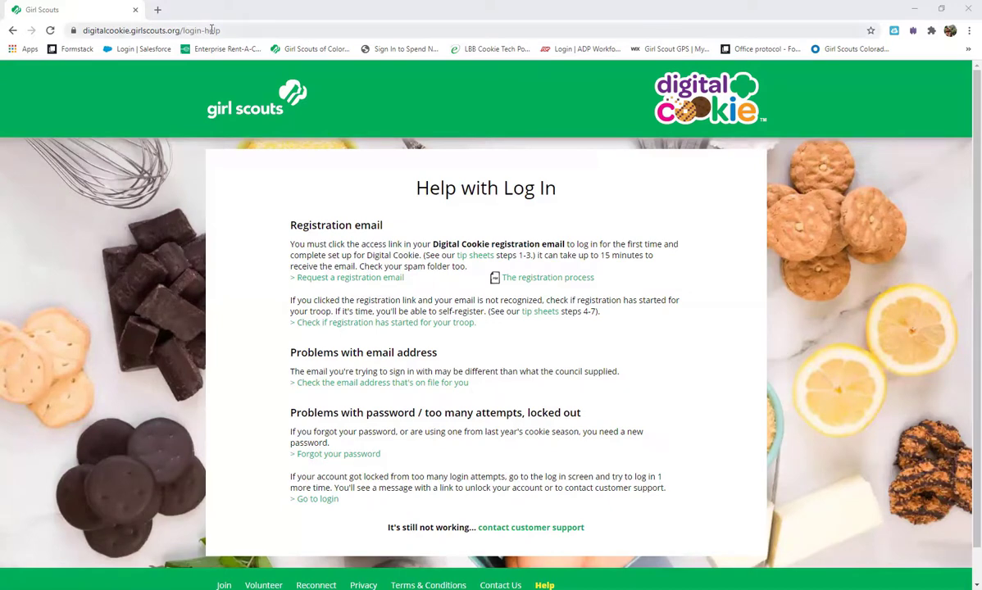
Step: Select the Help with Log In page's web address for editing
click(185, 34)
Step: Remove 'login-help' from the web address to reach the Digital Cookie login page
click(185, 34)
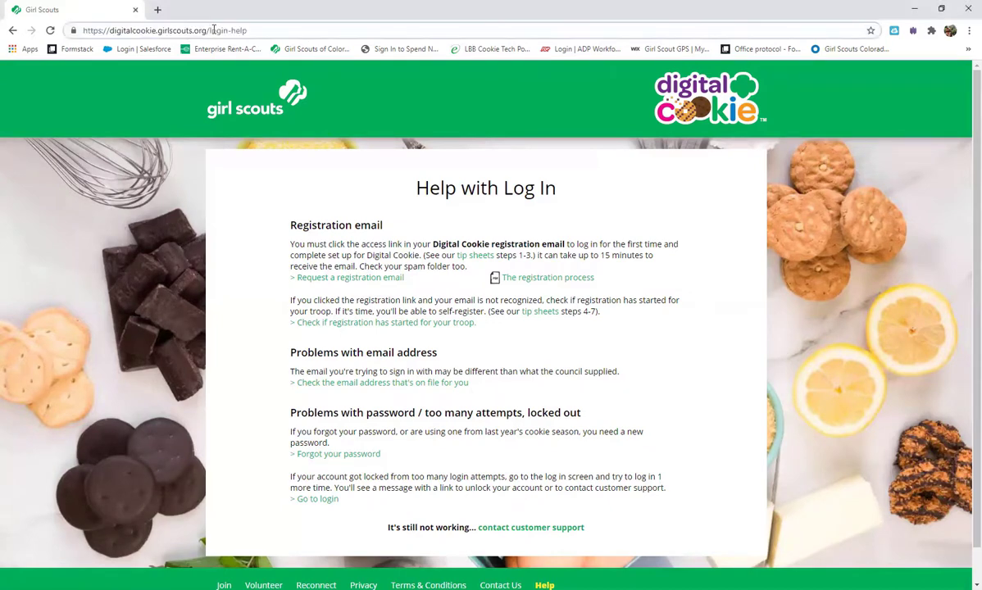
drag(206, 32, 303, 37)
key(BackSpace)
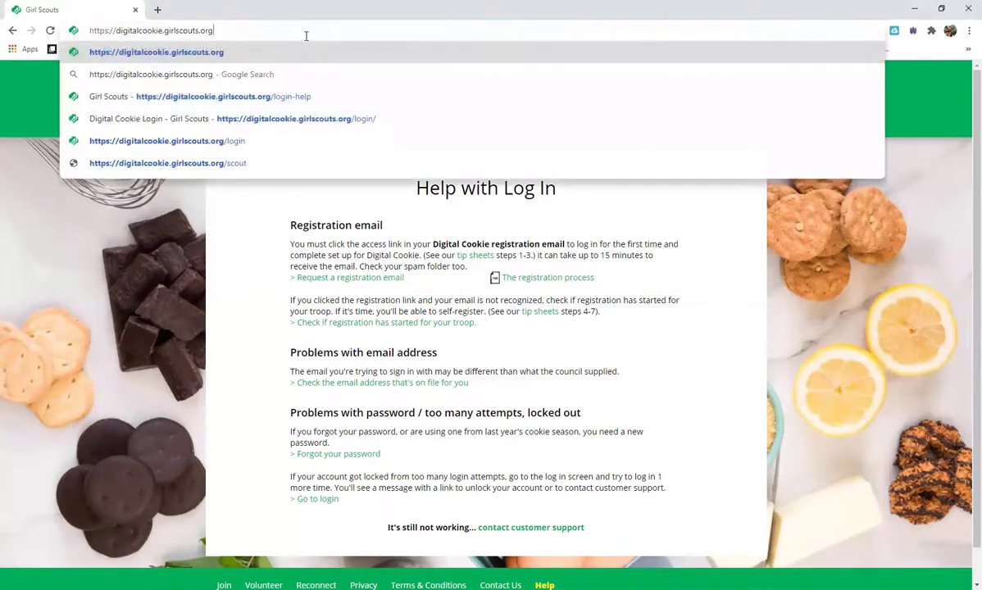
key(Return)
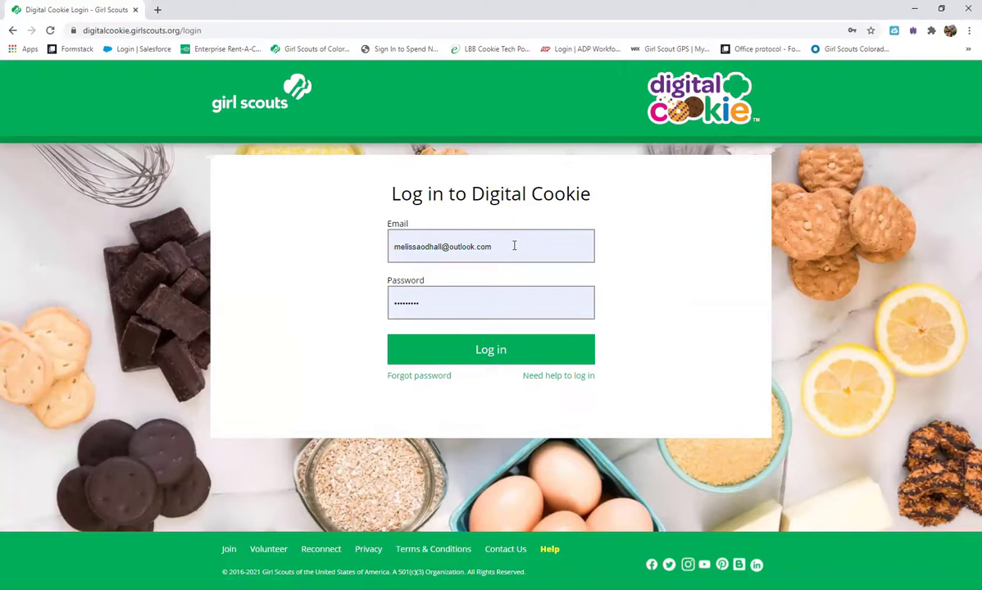
Step: Clear the autofilled email and password from the login fields
triple_click(514, 244)
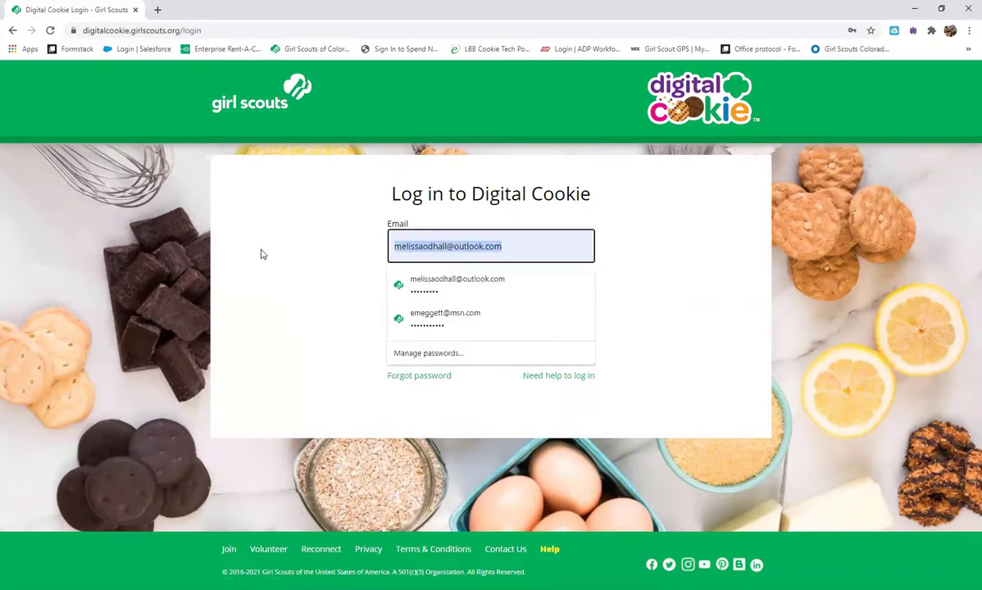
key(BackSpace)
click(766, 282)
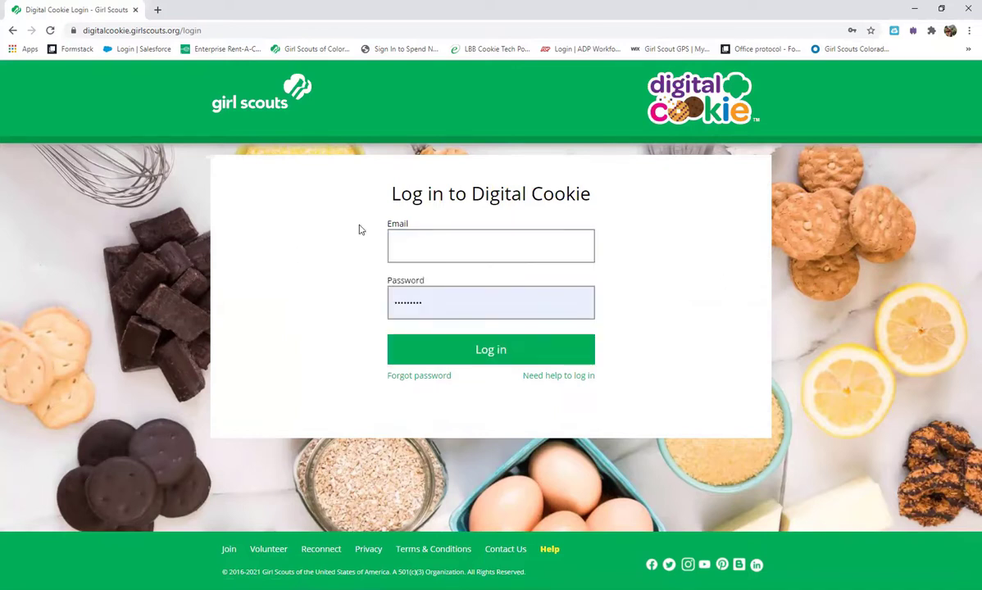
double_click(482, 300)
key(BackSpace)
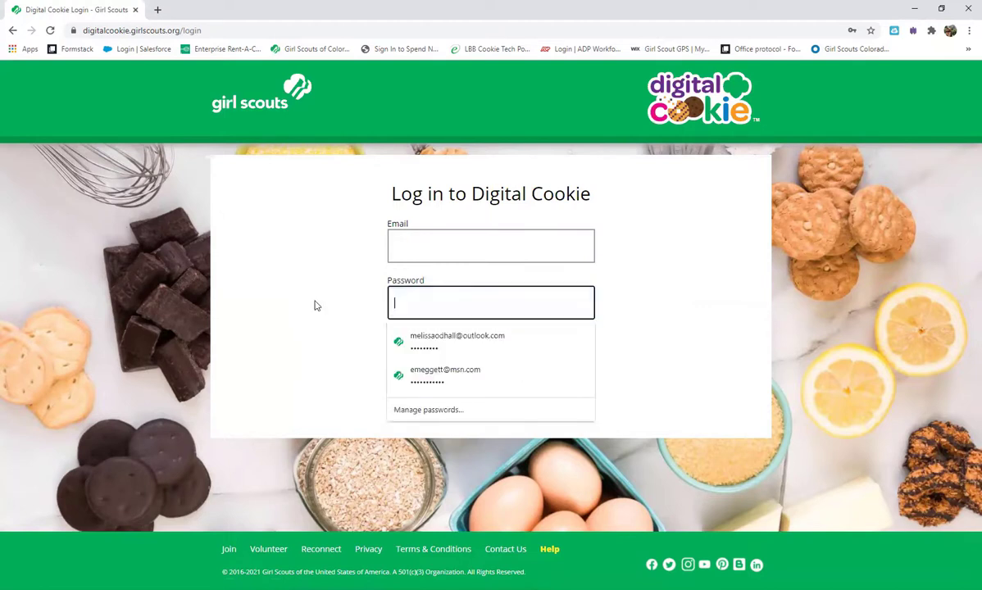
click(701, 395)
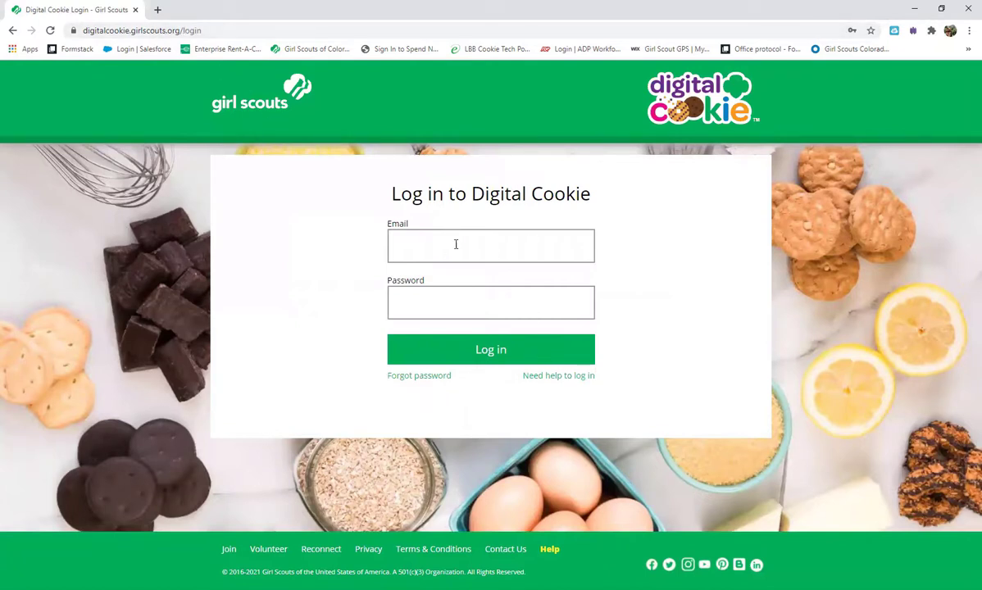
Step: Open the registration-email request form and enter the parent's e-mail address
click(573, 377)
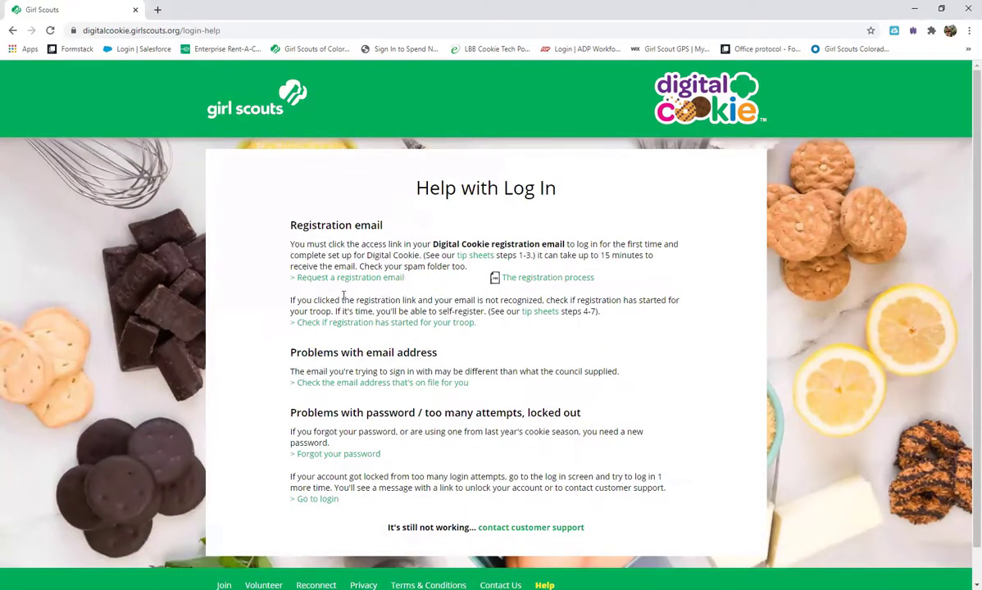
click(369, 281)
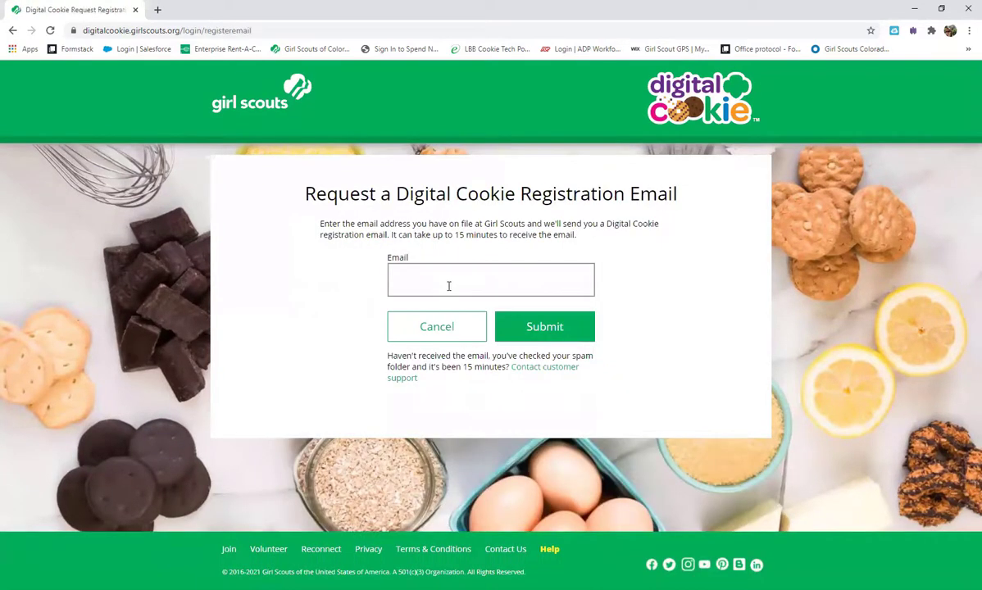
click(448, 286)
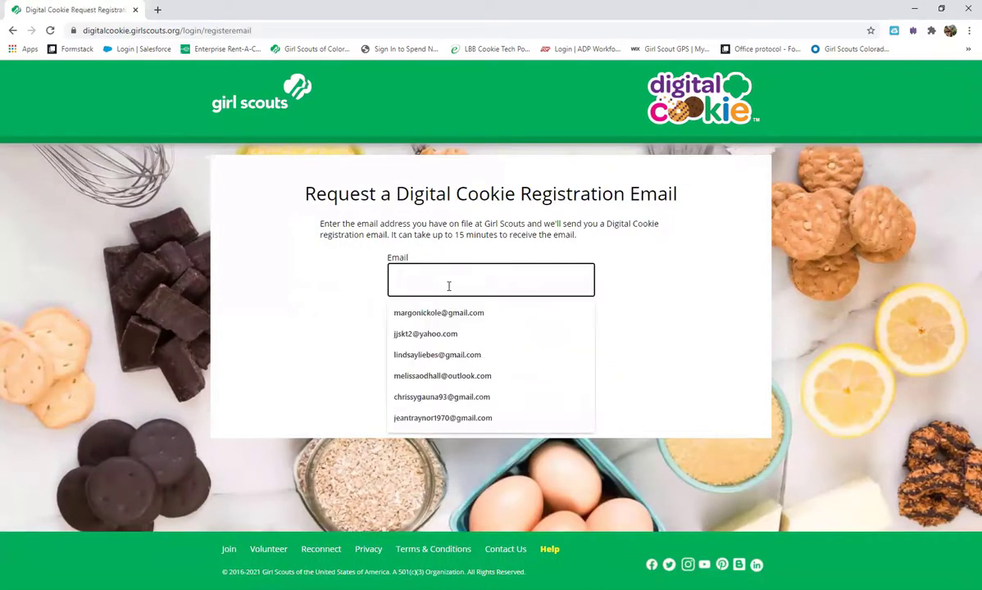
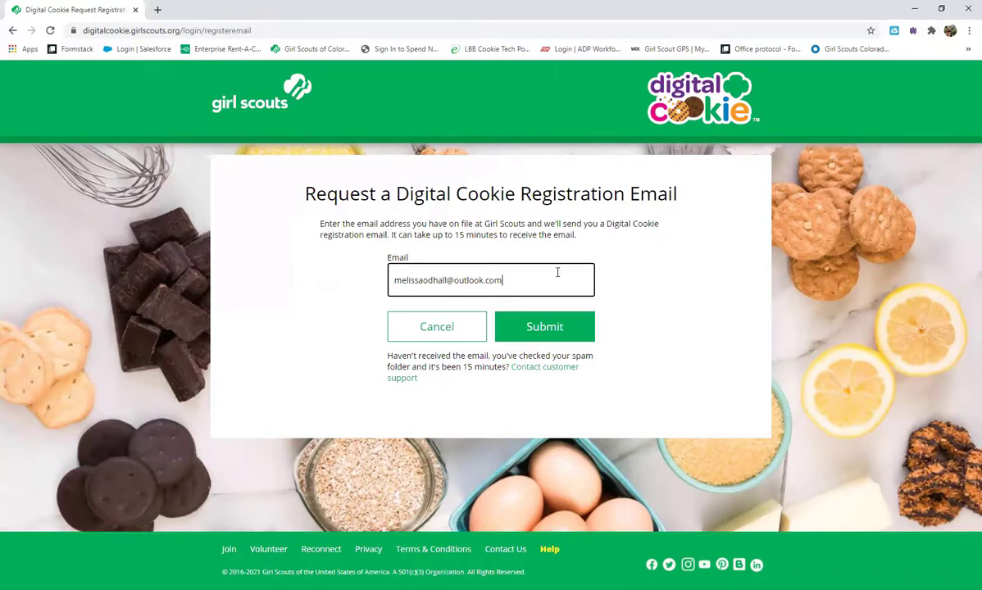
Step: Replace it with a different parent e-mail, submit, then follow the email-on-file check link
drag(504, 280, 240, 284)
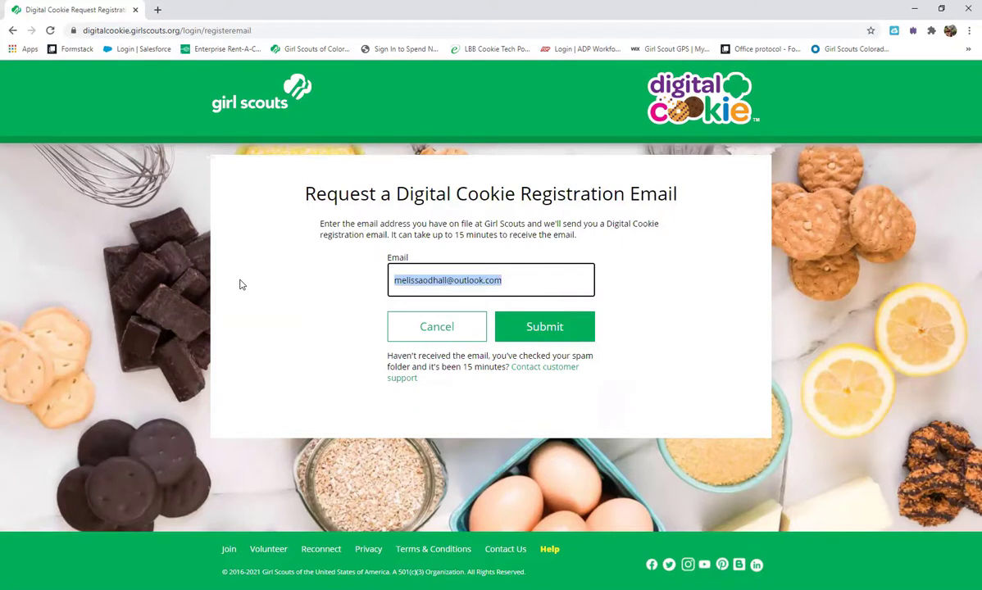
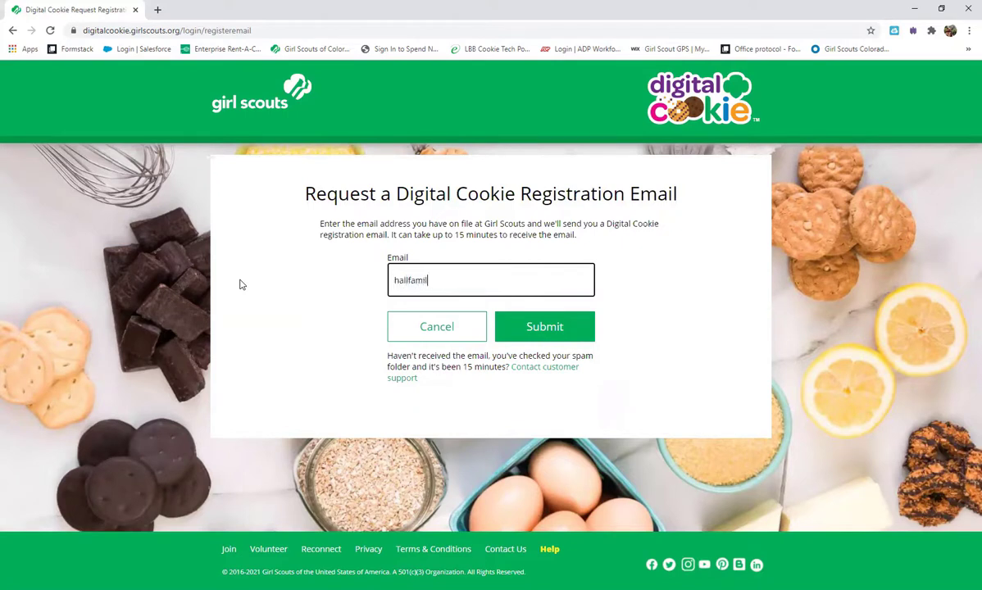
click(544, 328)
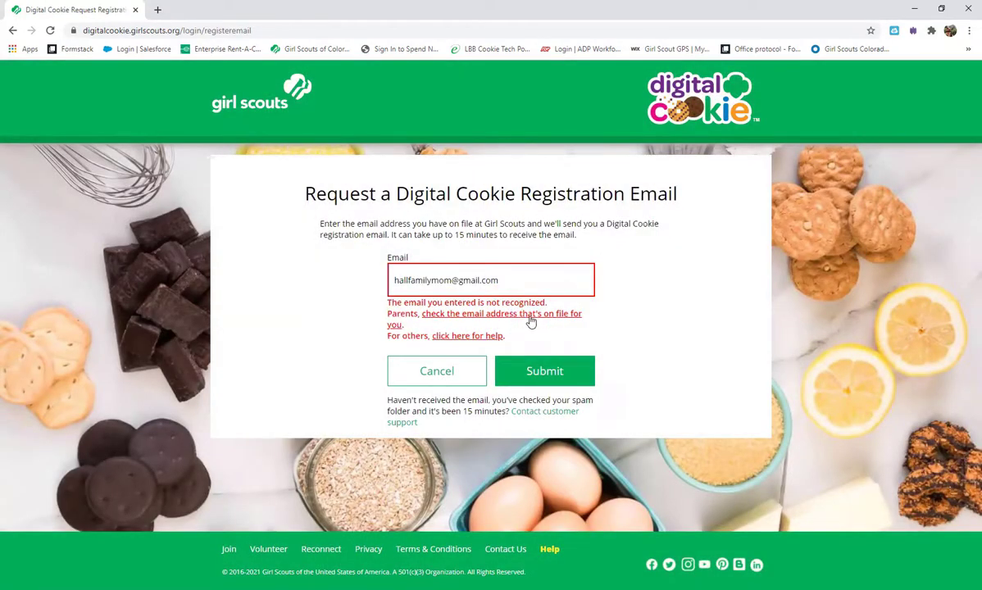
click(531, 321)
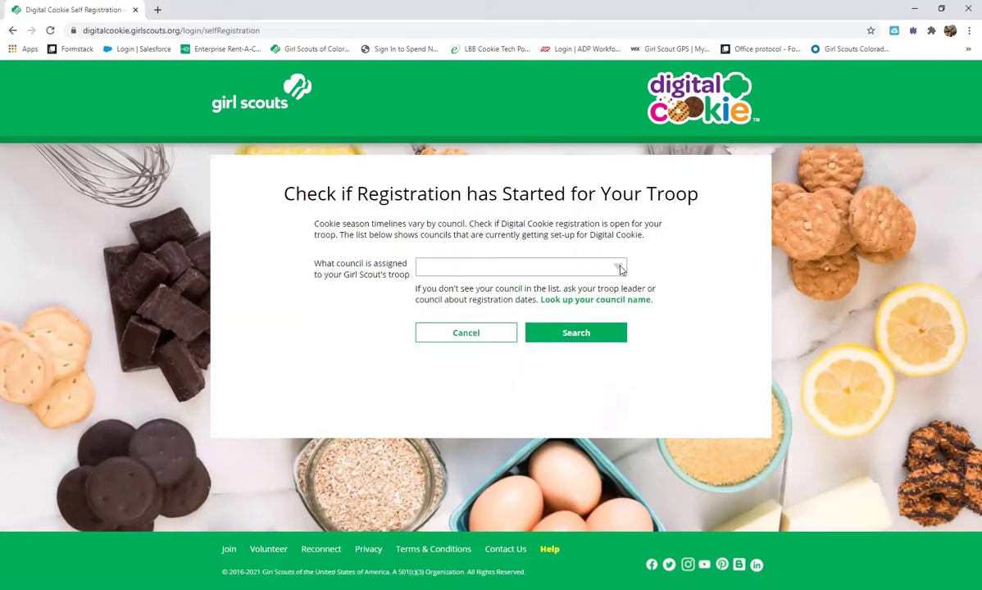
Step: Check troop registration status for the Girl Scouts of Colorado council
click(582, 267)
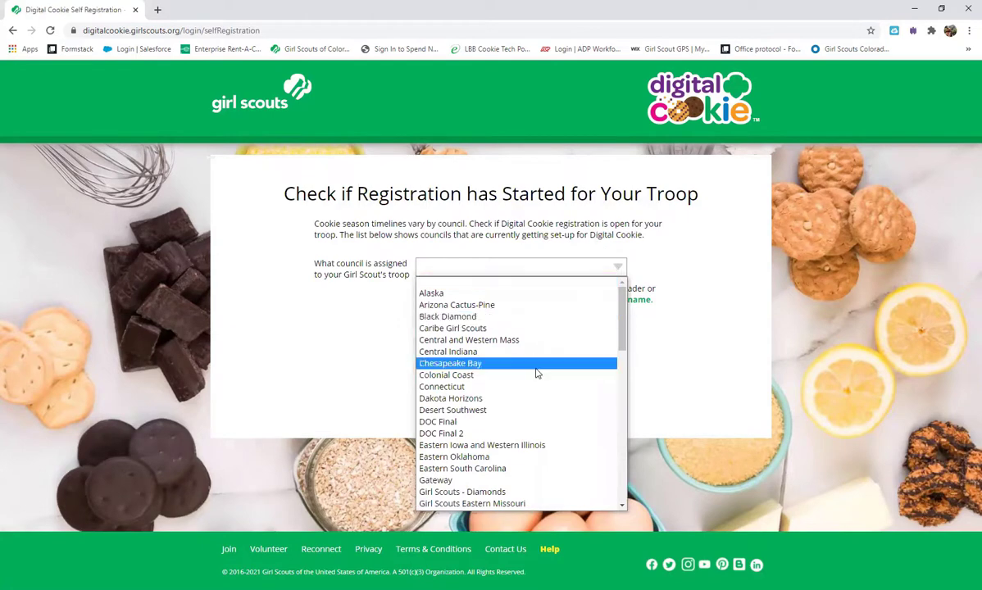
scroll(536, 373, down, 10)
scroll(537, 373, up, 9)
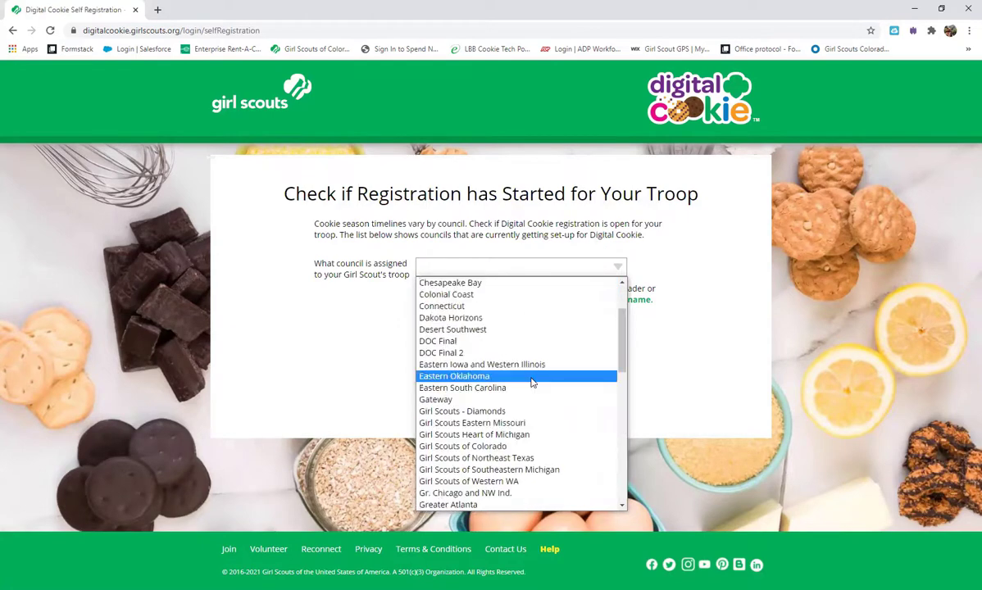
click(513, 446)
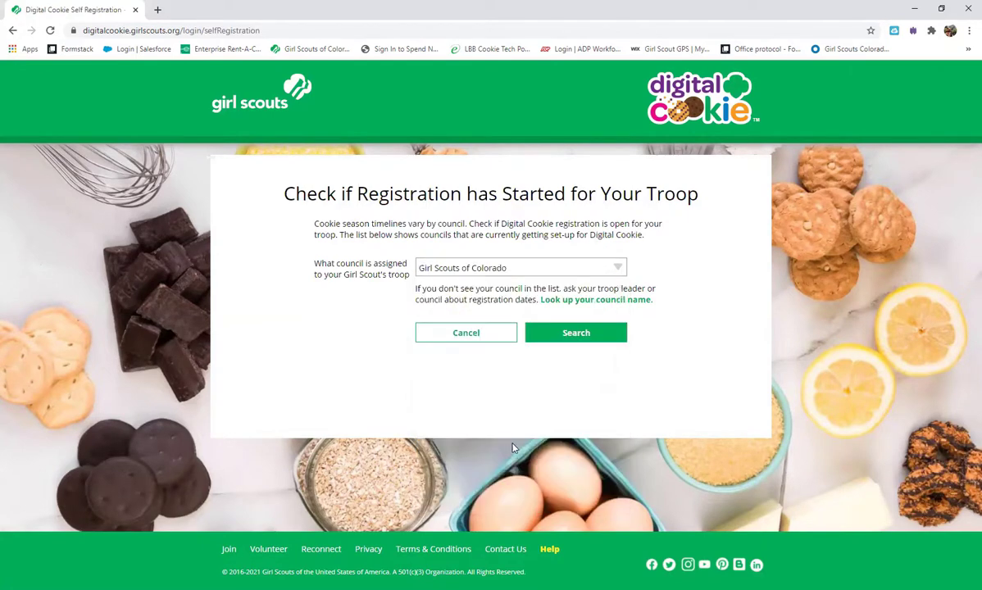
click(574, 332)
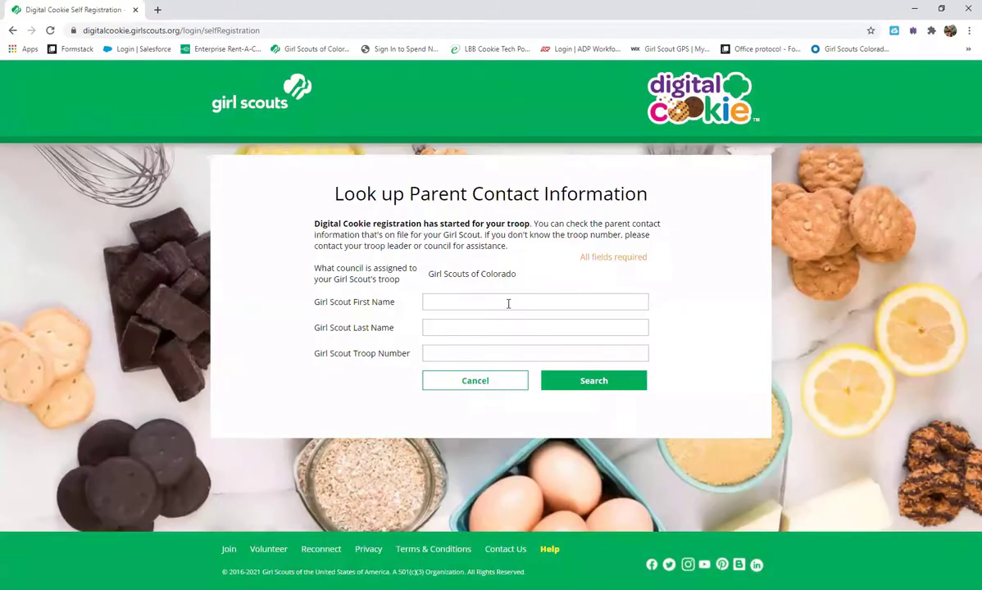
Step: Look up parent contact info using the scout's first and last name and troop 45257
click(501, 301)
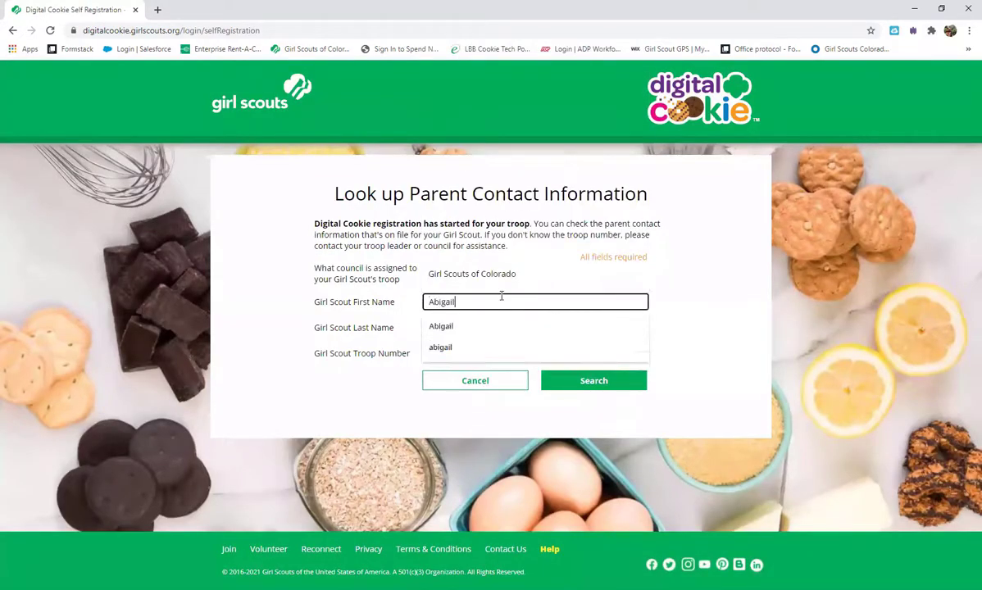
key(Tab)
key(Tab)
text(45257)
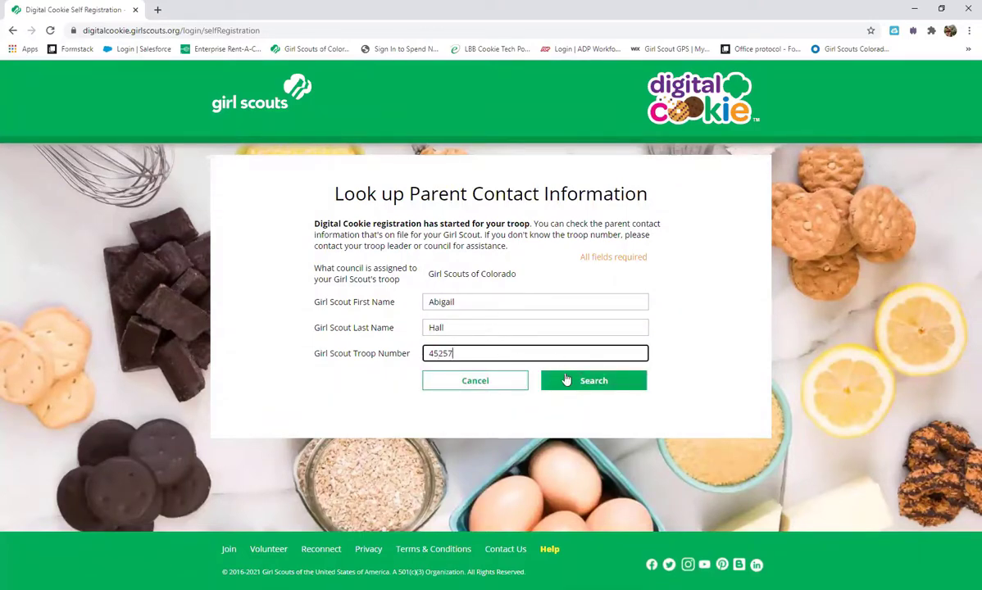
click(584, 380)
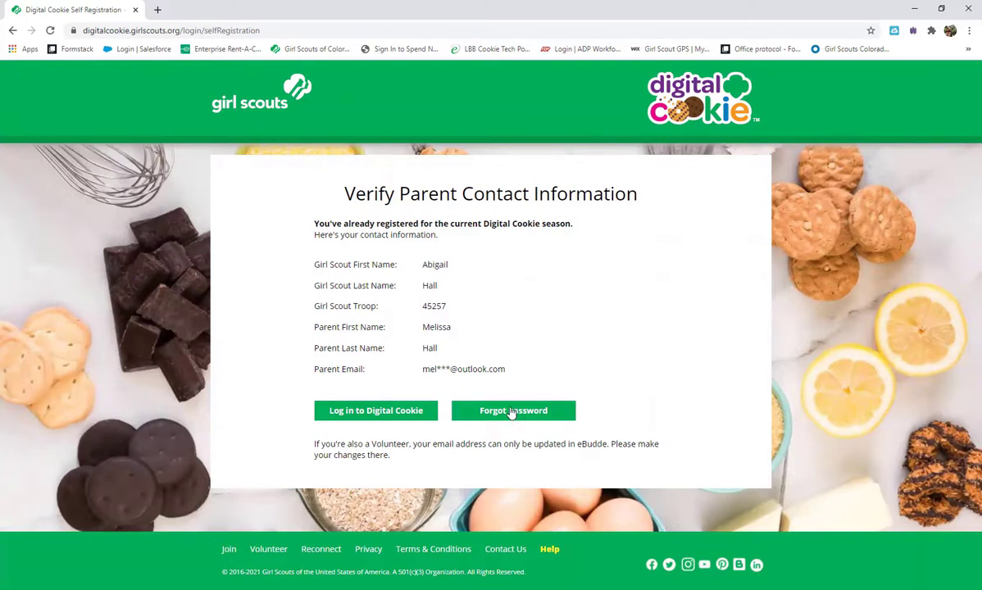
Step: Leave the parent contact lookup results for the Digital Cookie login
click(354, 410)
Step: Go from login help to the 'Check the Email Address on File for You' page
click(573, 377)
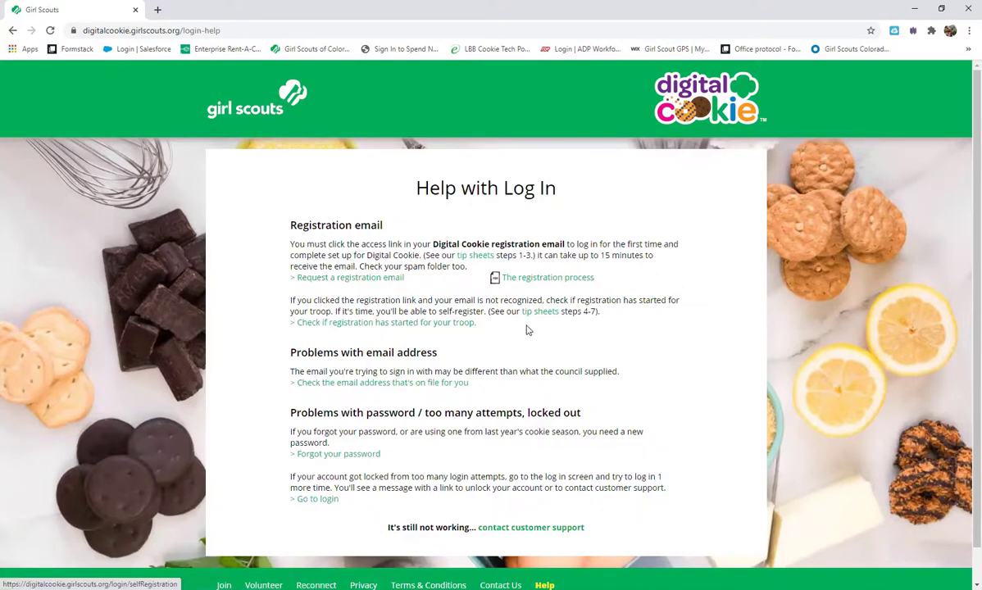
click(441, 390)
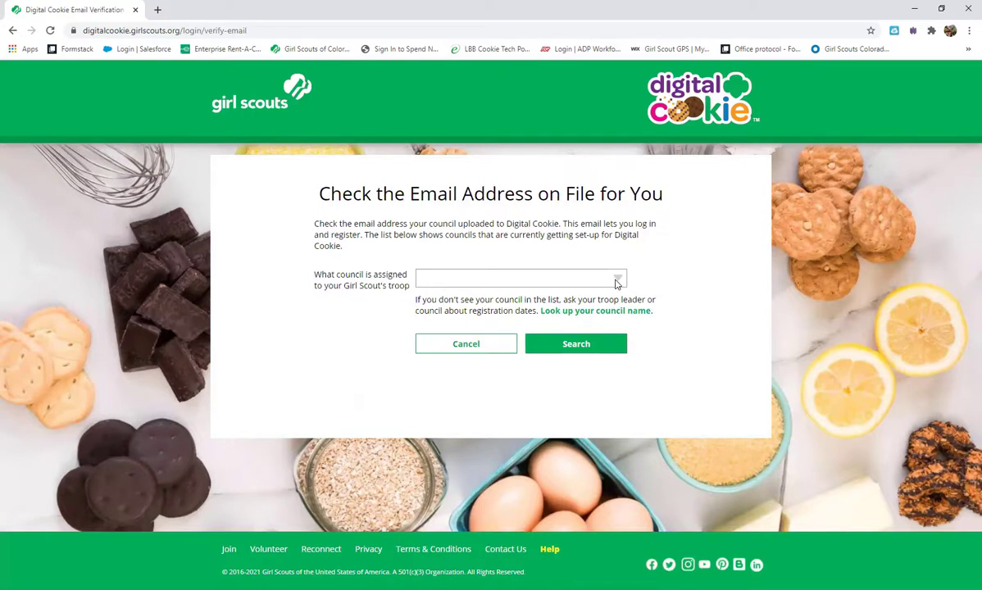
Step: Close the council list without choosing one and cancel back to Help with Log In
click(614, 283)
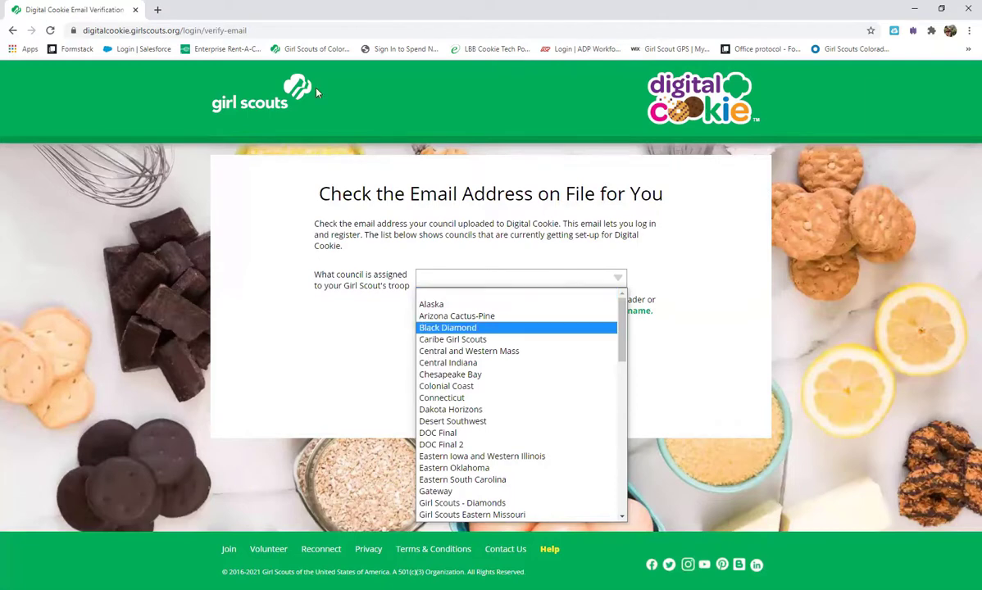
click(463, 247)
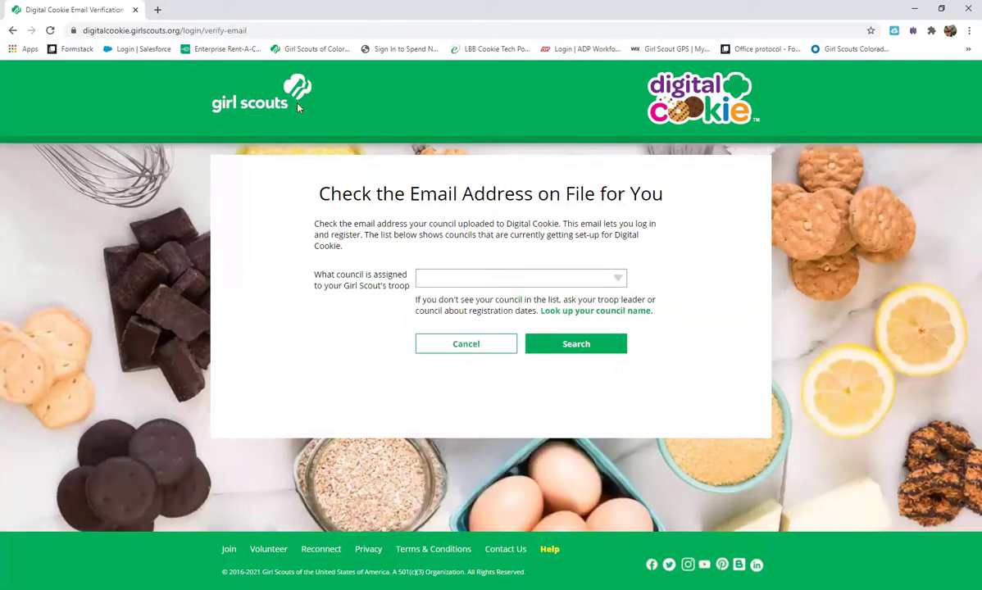
click(472, 344)
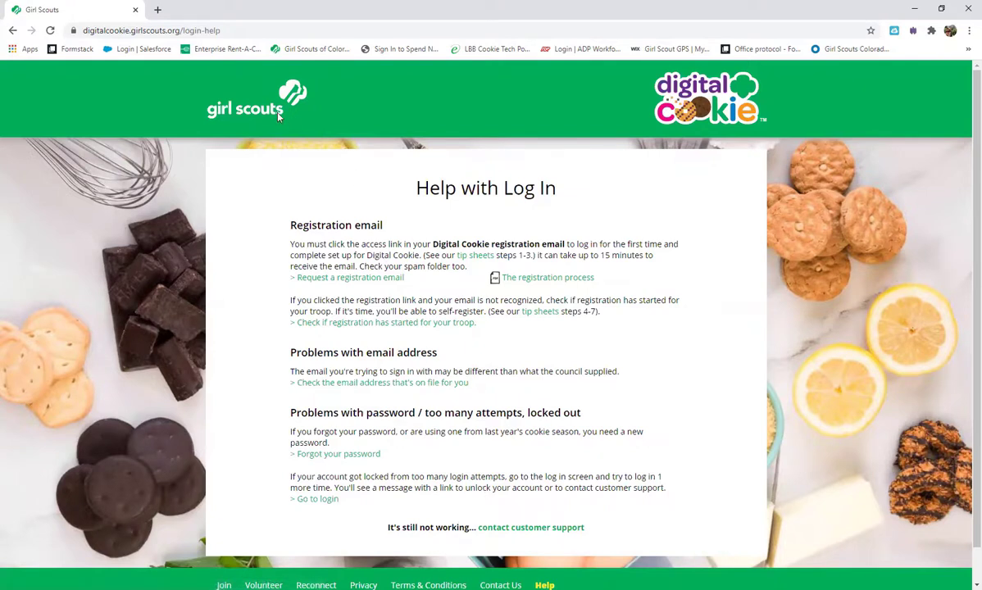
Step: Log in to the parent account and switch to the third Girl Scout's dashboard
click(335, 507)
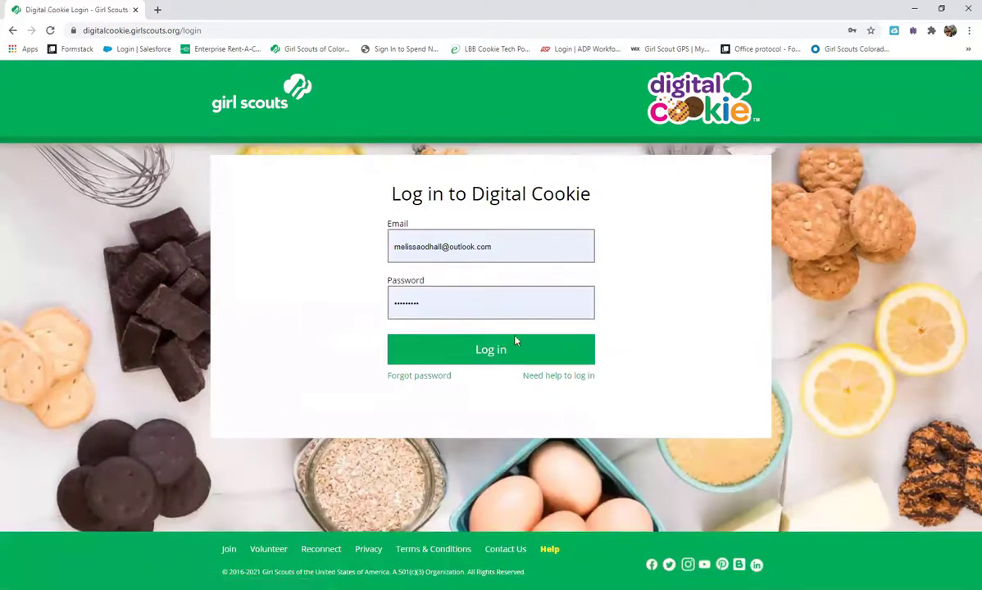
click(513, 350)
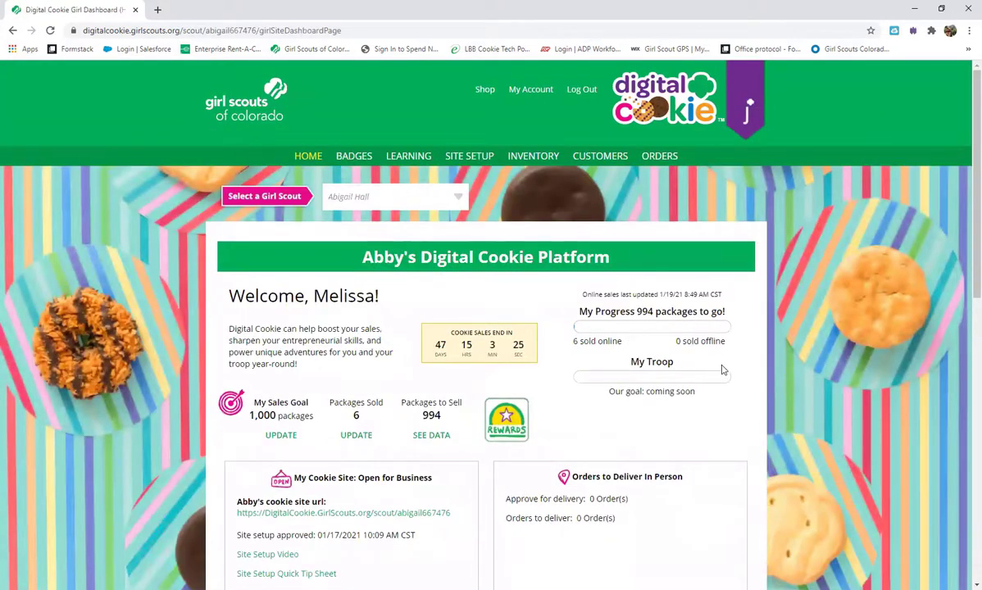
click(461, 201)
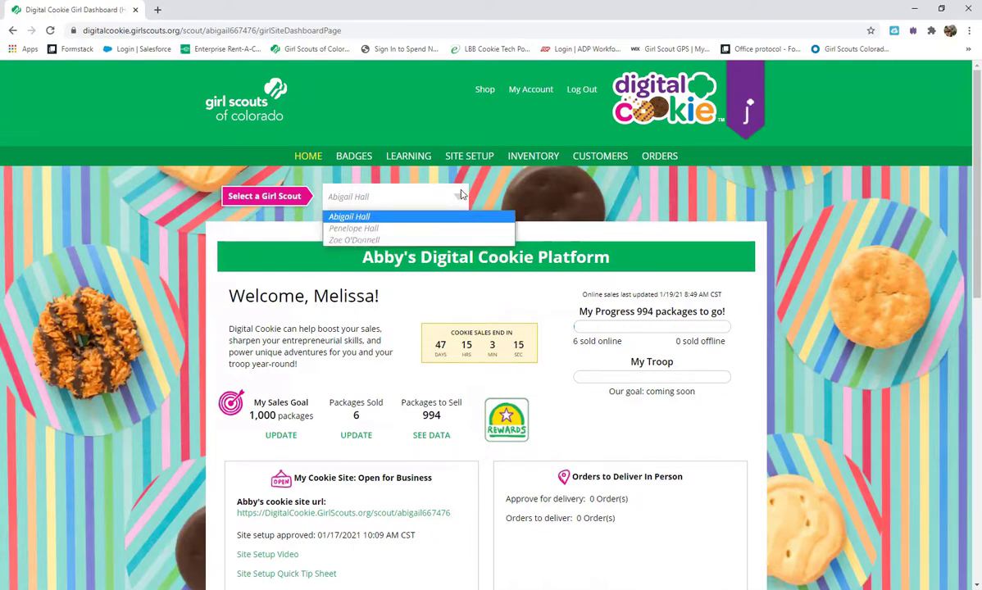
click(377, 240)
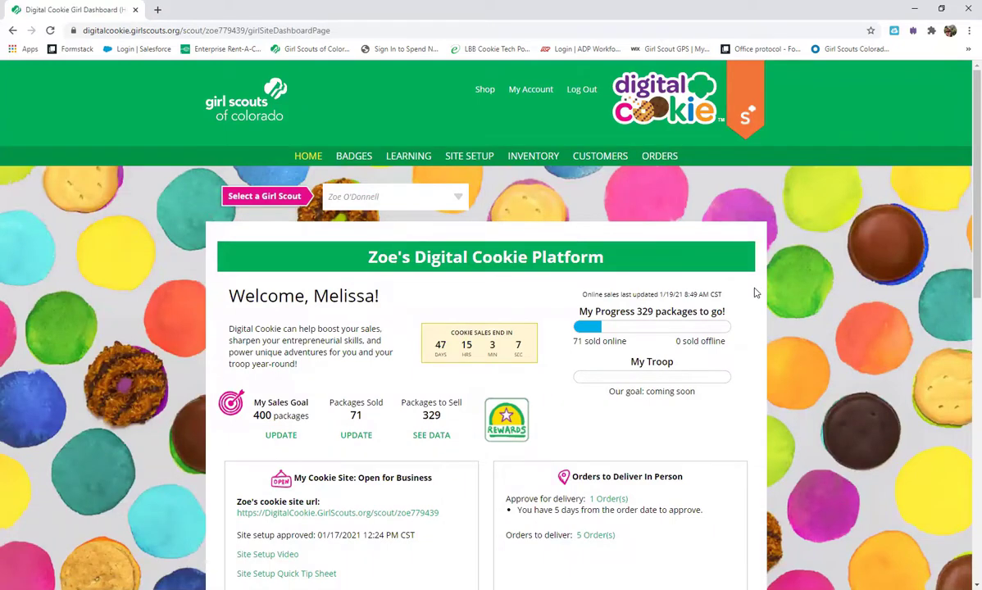
Step: Show the first Girl Scout's site setup preview and scroll toward her order section
click(444, 155)
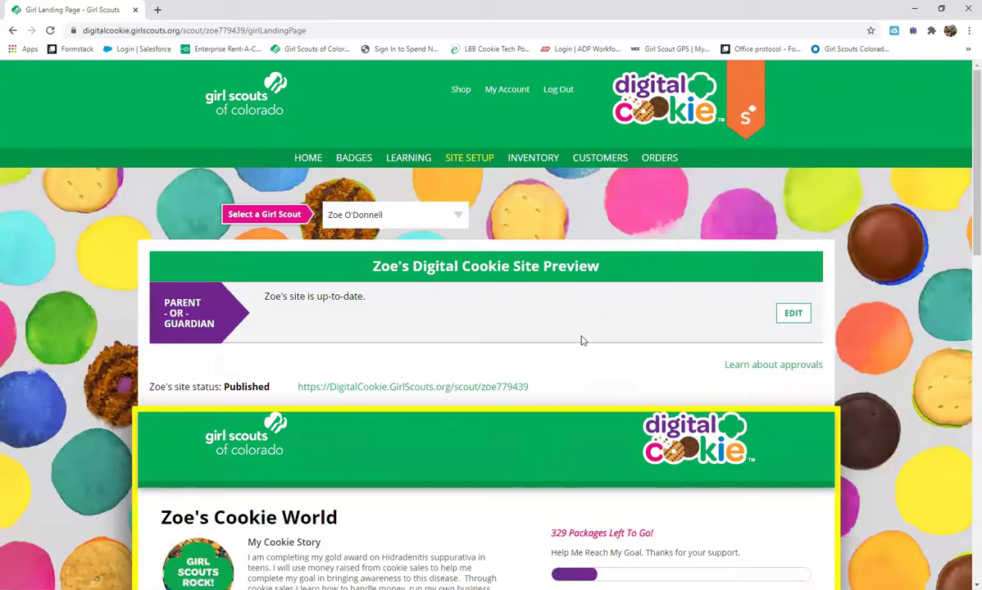
click(454, 216)
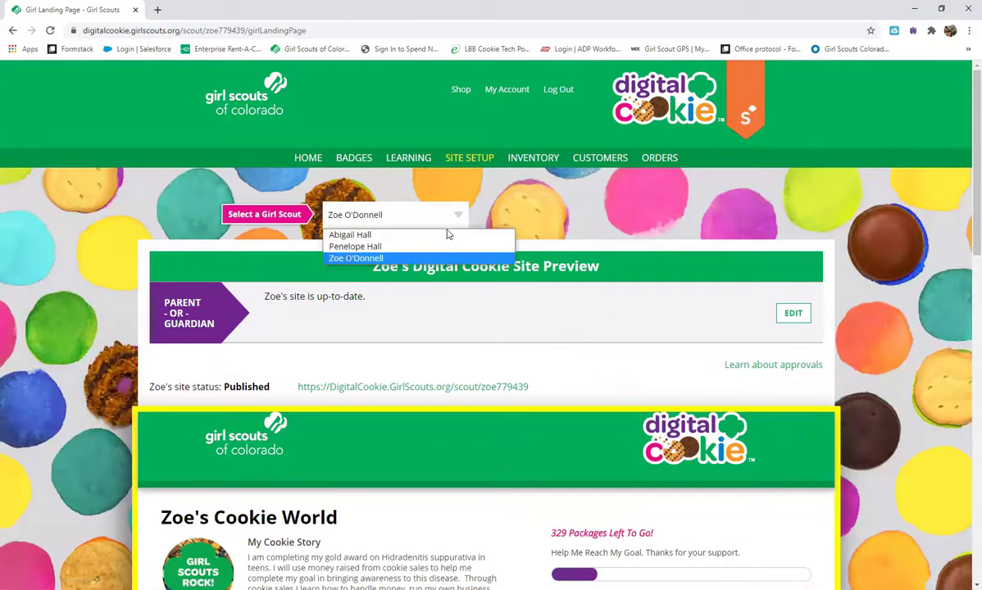
click(435, 233)
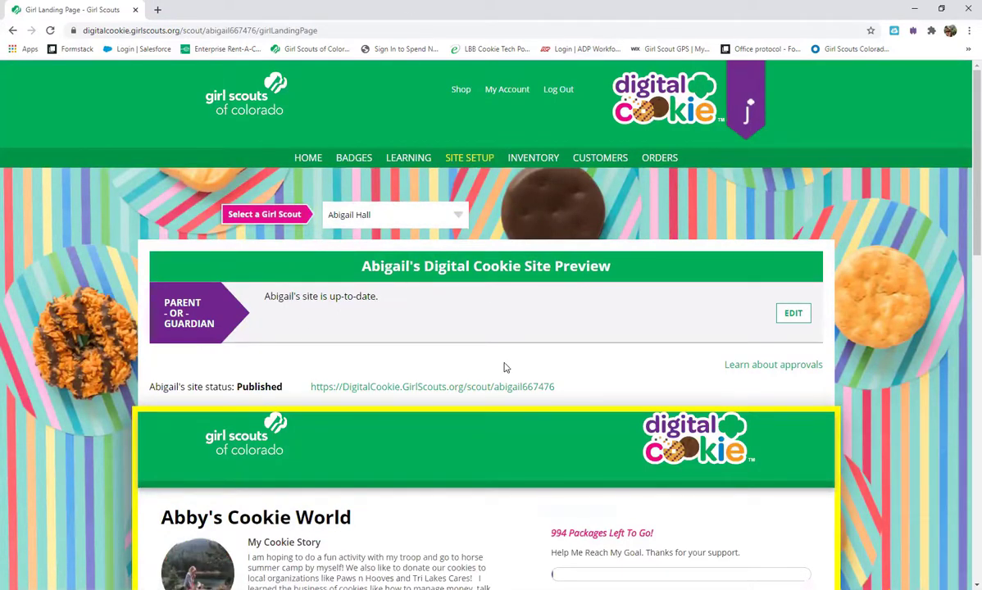
scroll(649, 364, down, 2)
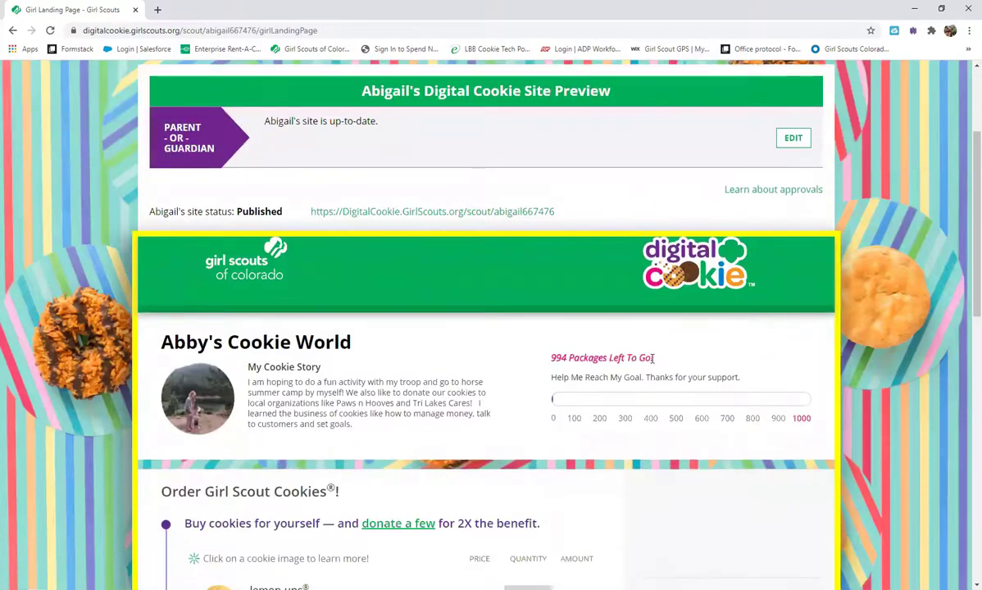
Step: Open Cookie Page Setup and review the 1000-package sales target and cookie story
click(793, 141)
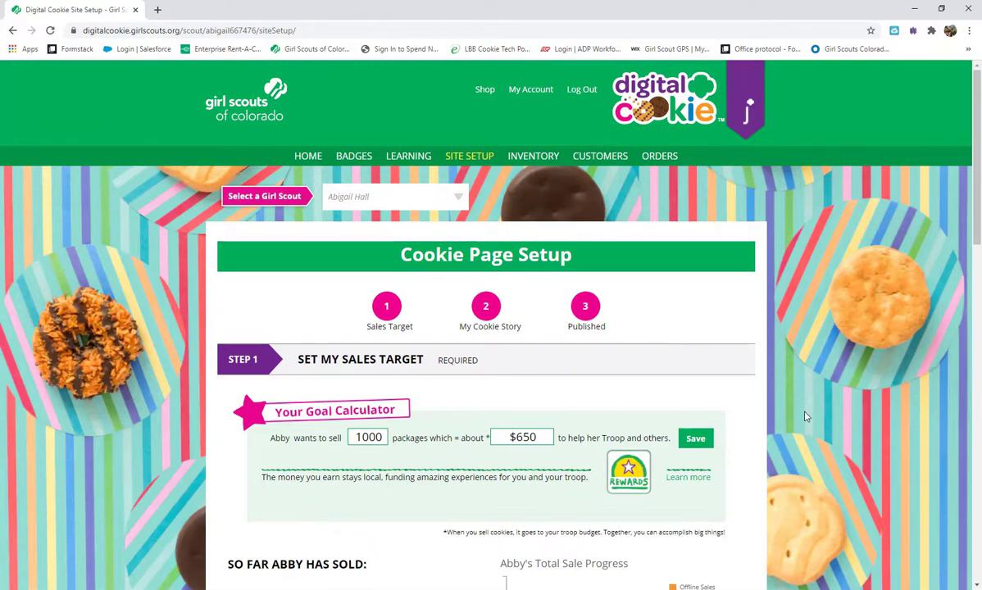
scroll(803, 413, down, 2)
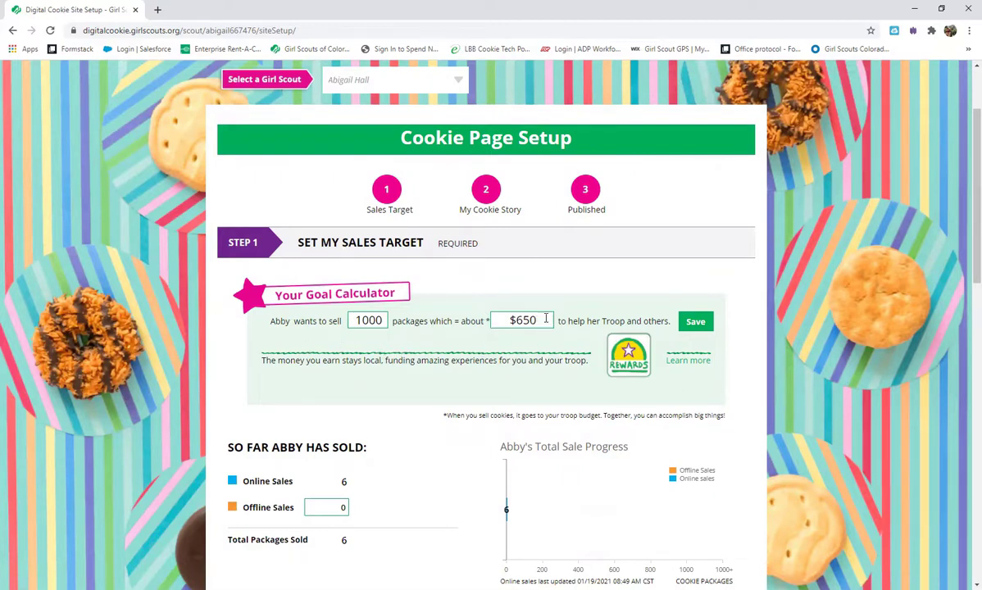
scroll(712, 405, down, 4)
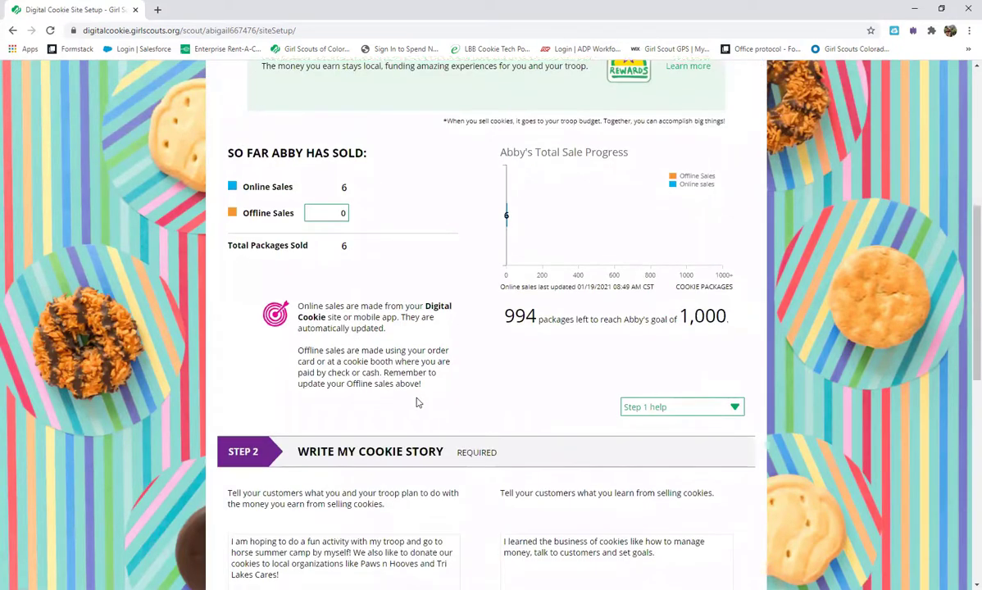
scroll(387, 360, down, 3)
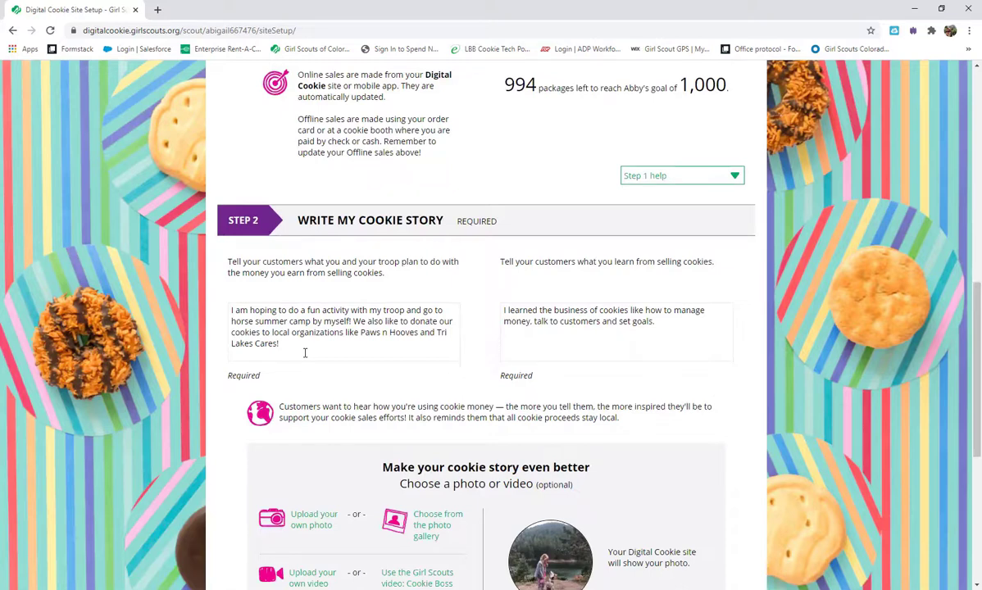
Step: Go down to Step 3 and open the Girl Scout's site preview via See your site and publish
scroll(402, 350, down, 2)
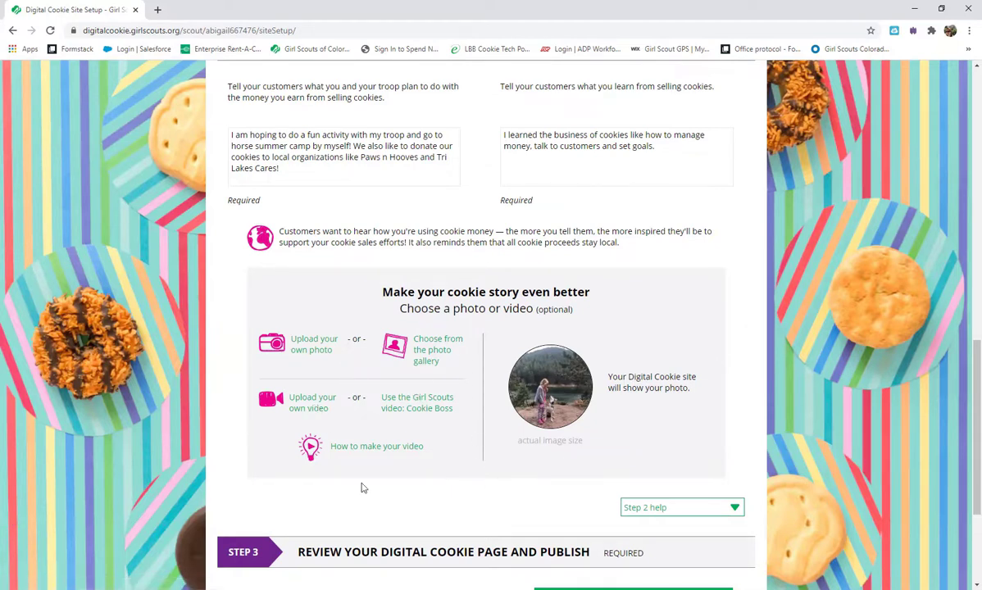
scroll(522, 477, down, 1)
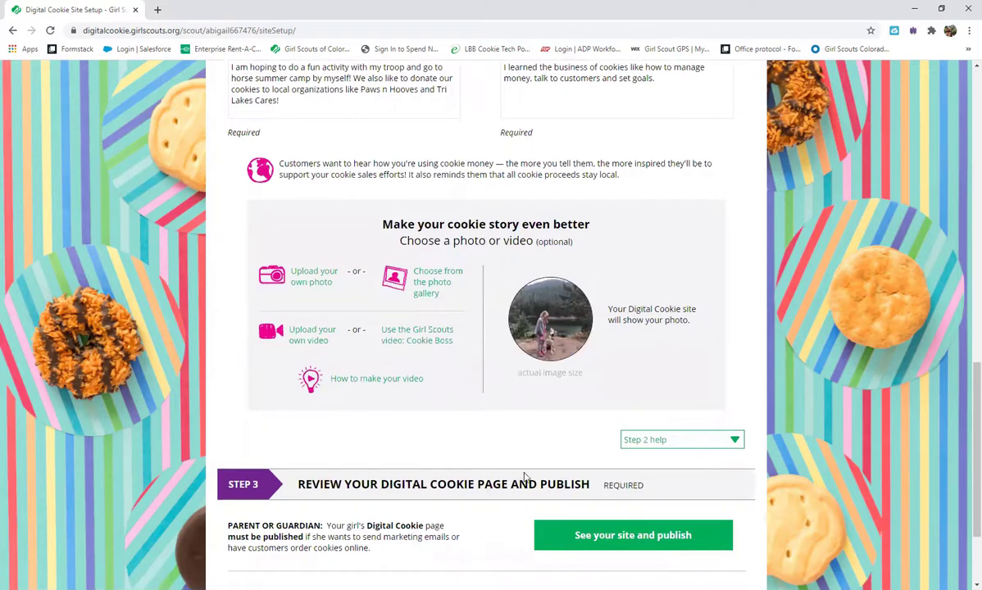
scroll(525, 477, down, 1)
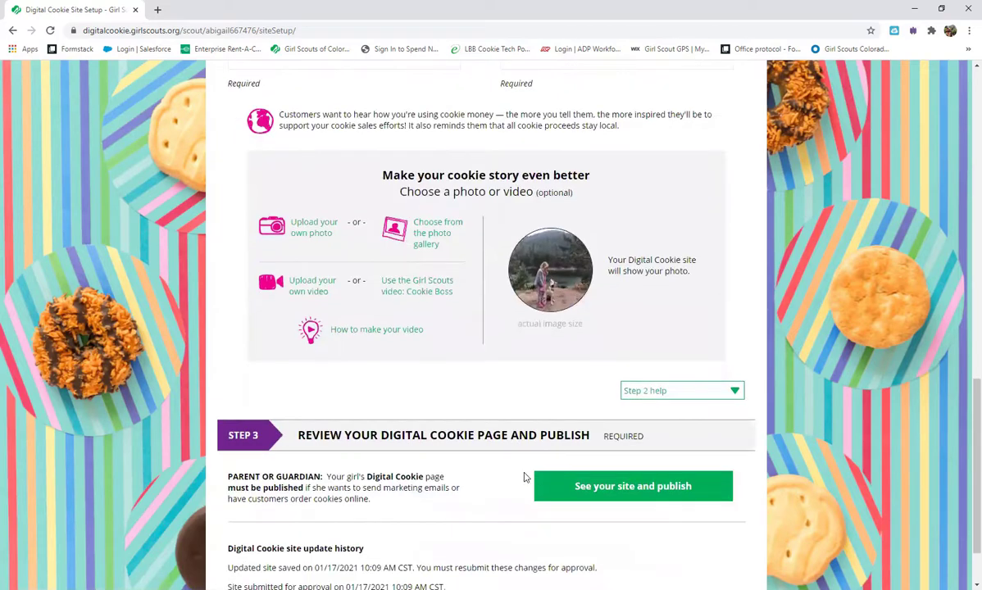
scroll(524, 397, down, 1)
click(590, 405)
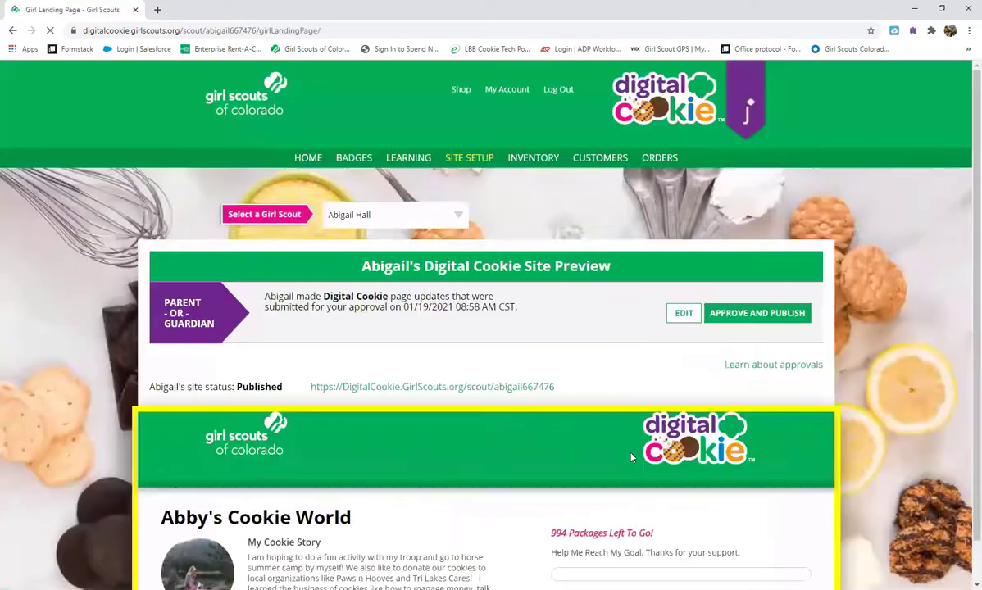
Step: Scroll the site preview past the cookie list, Donate Cookies and Gift Box to the delivery options
scroll(778, 501, down, 10)
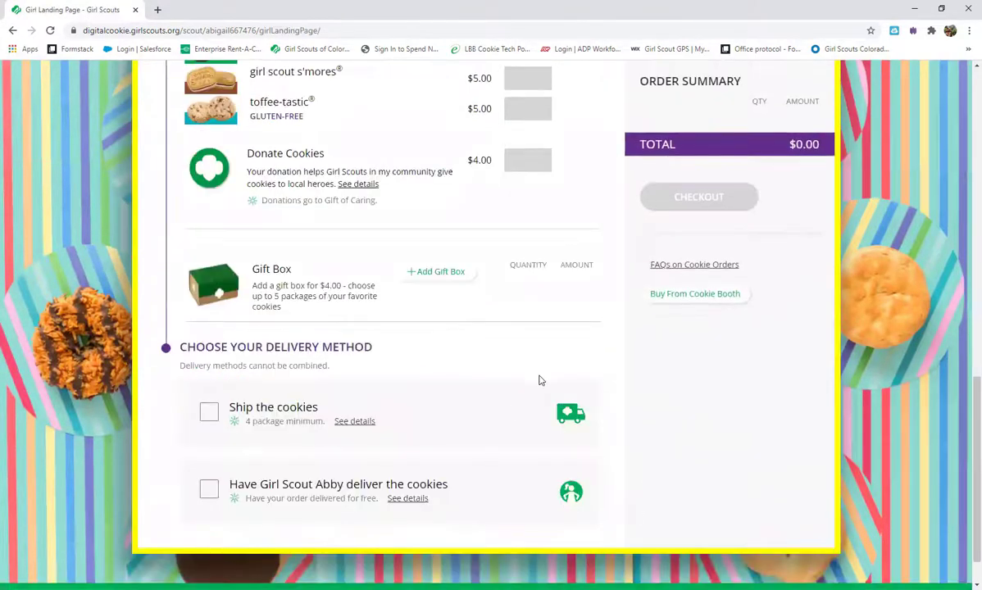
scroll(445, 320, up, 7)
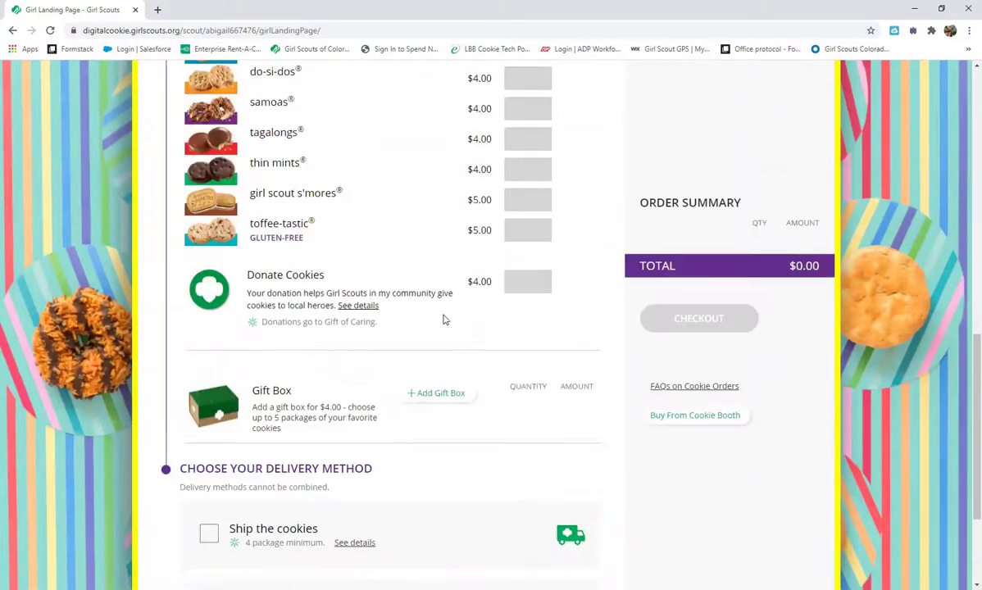
scroll(467, 324, down, 3)
scroll(464, 246, down, 1)
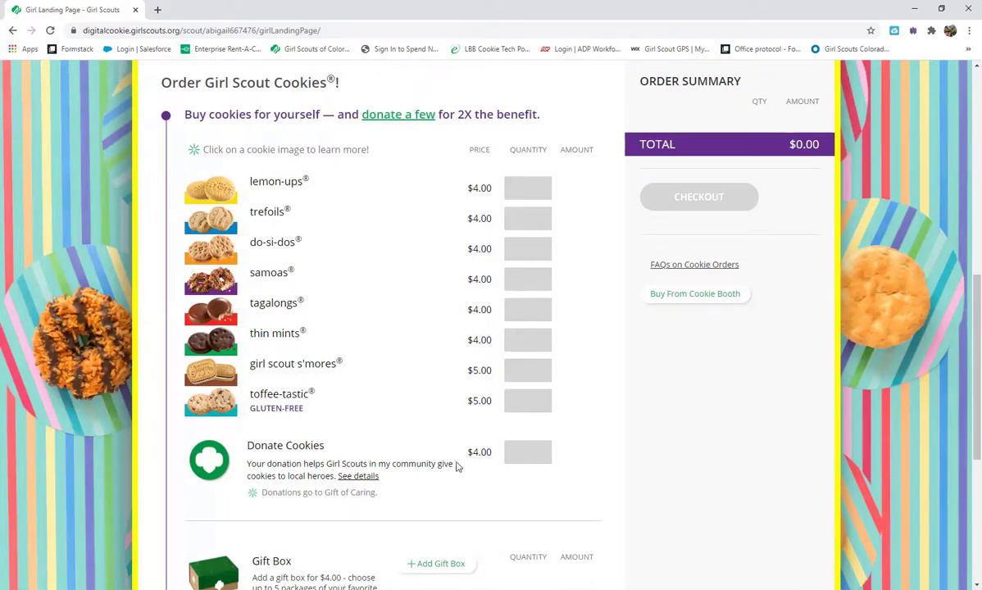
scroll(527, 501, down, 1)
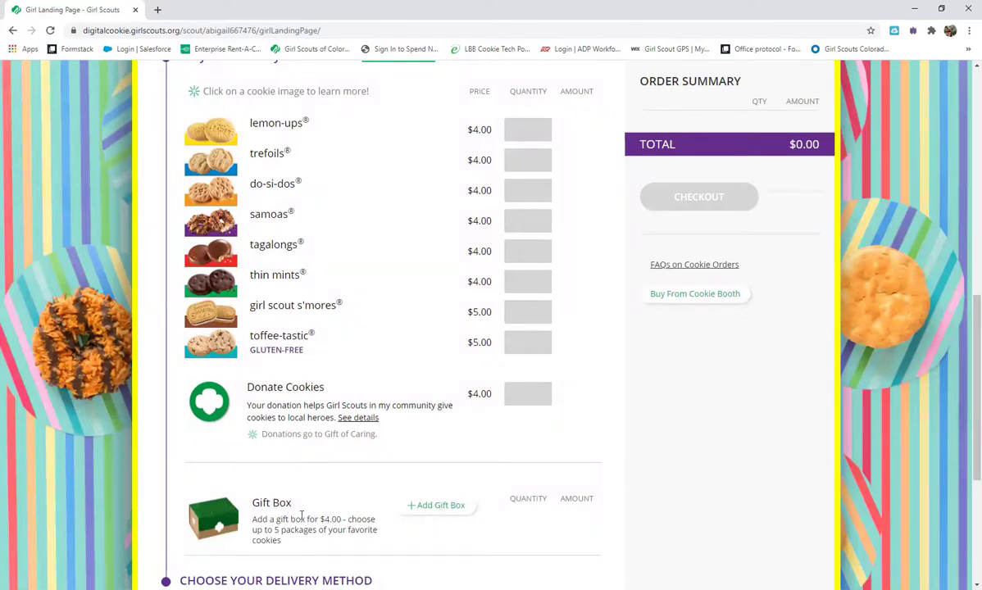
scroll(553, 502, down, 2)
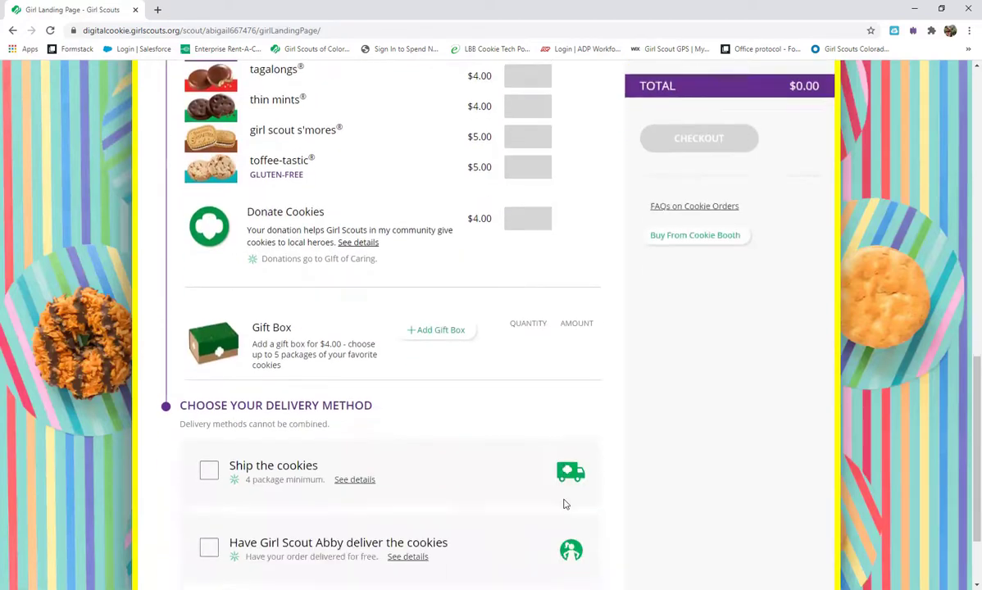
scroll(559, 438, up, 3)
scroll(530, 449, down, 4)
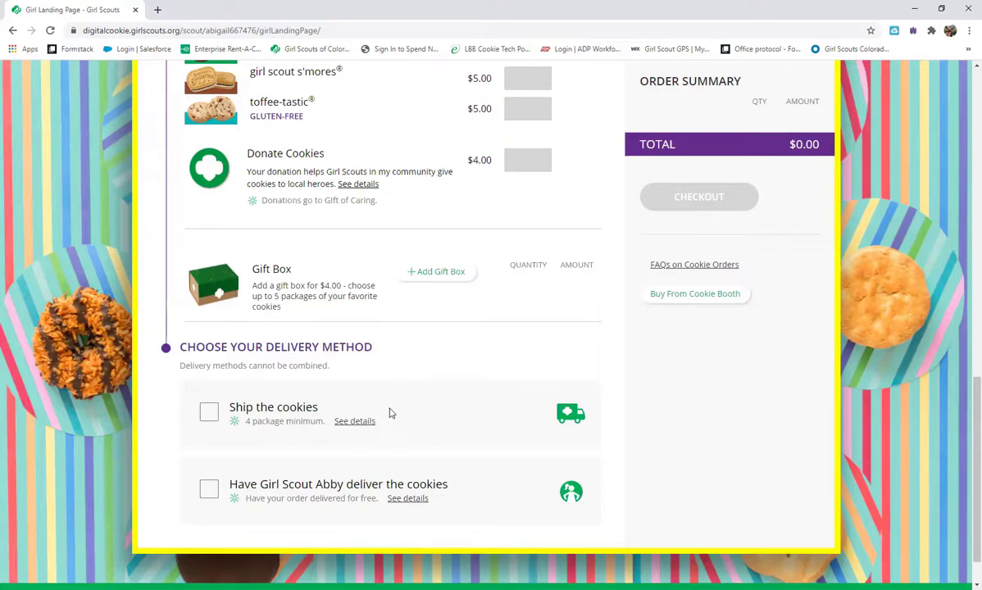
Step: Approve and publish the first scout's site updates
scroll(393, 398, down, 1)
scroll(399, 401, up, 5)
scroll(409, 408, up, 5)
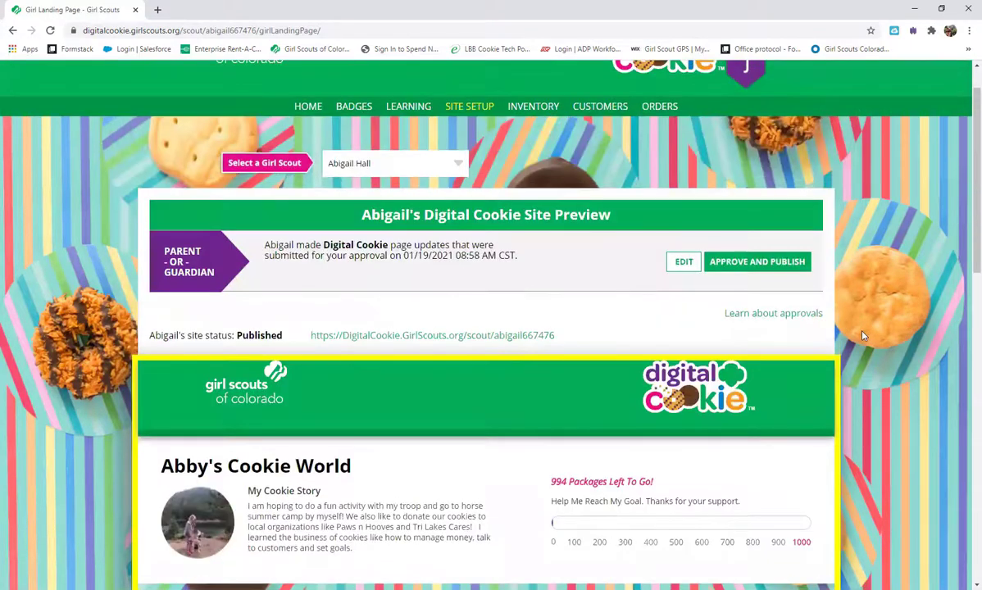
click(775, 269)
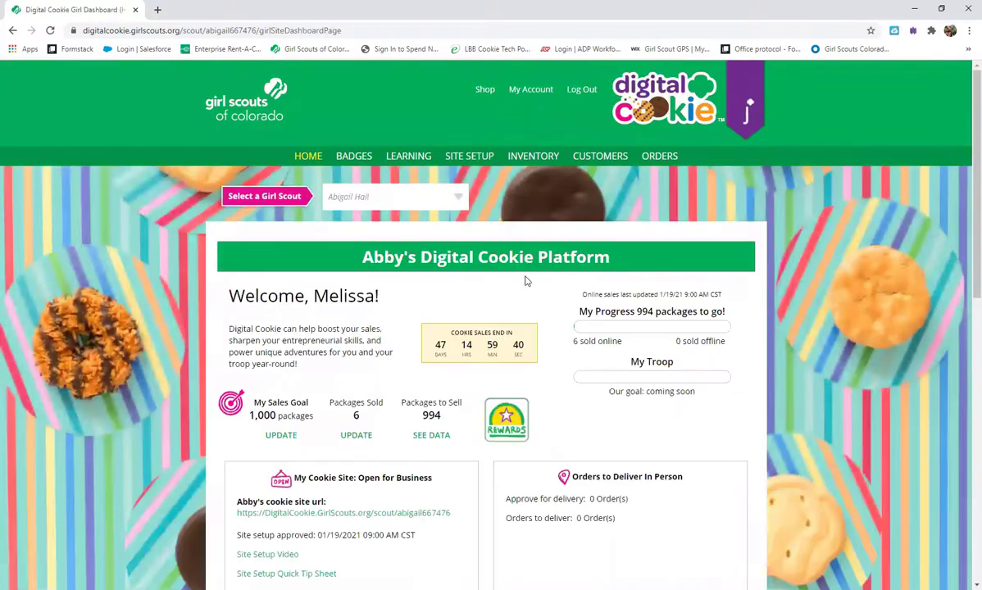
Step: Highlight the cookie site address and review sales: 1 order, 6 packages shipped, 994 to go
scroll(429, 426, down, 2)
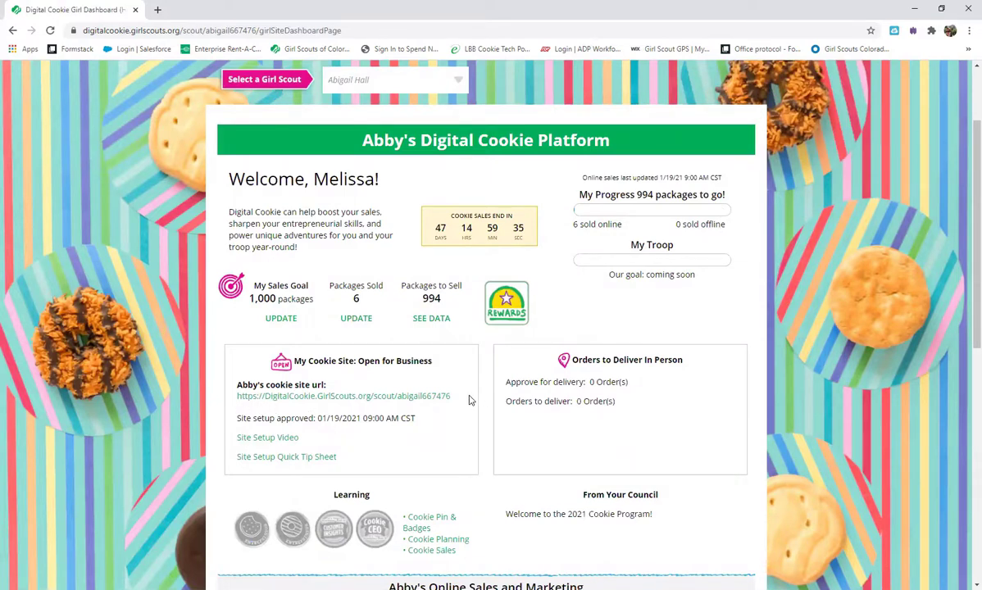
drag(452, 396, 239, 398)
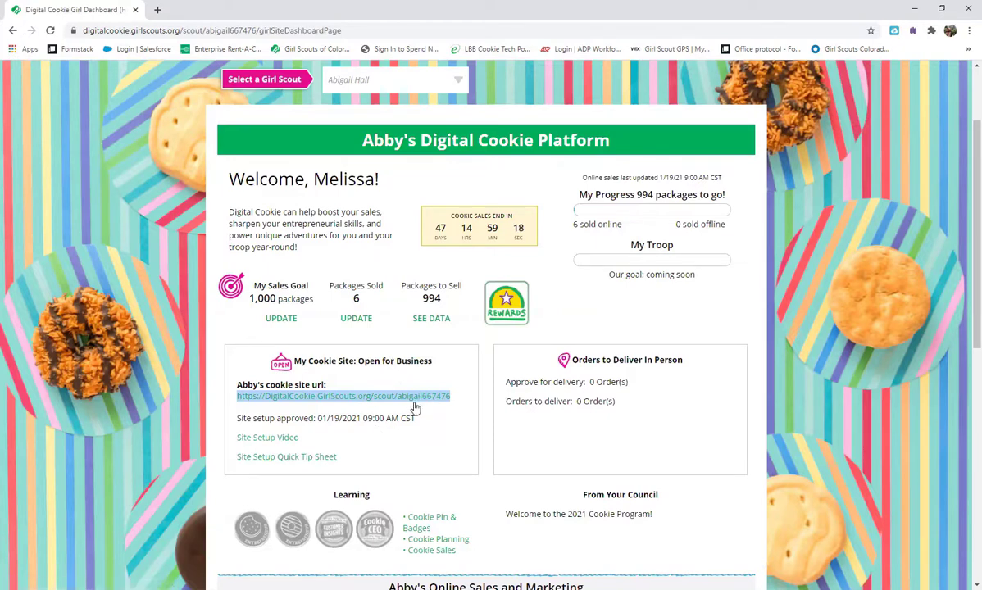
scroll(443, 415, down, 2)
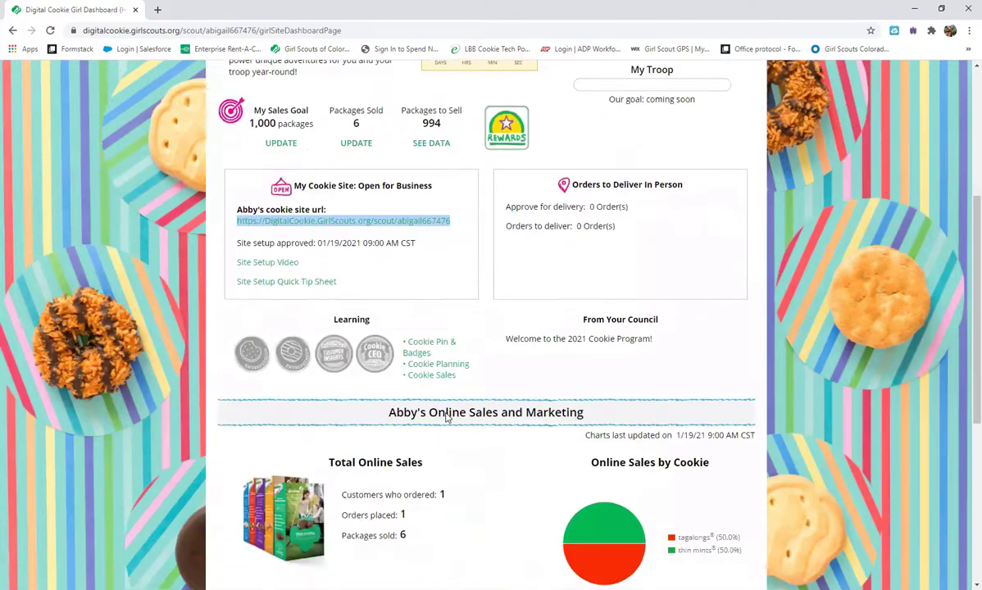
scroll(446, 413, down, 2)
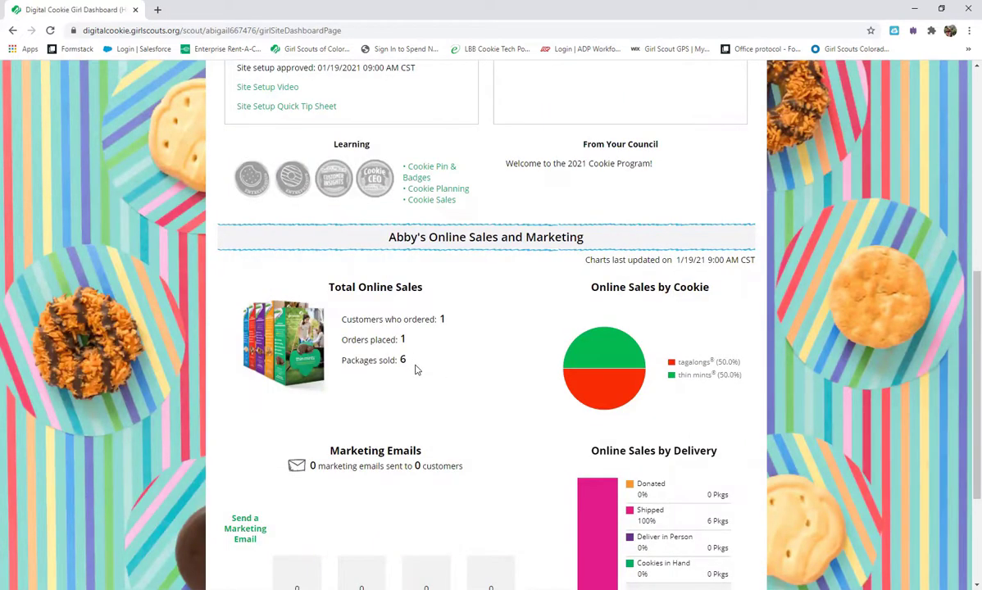
scroll(633, 414, down, 2)
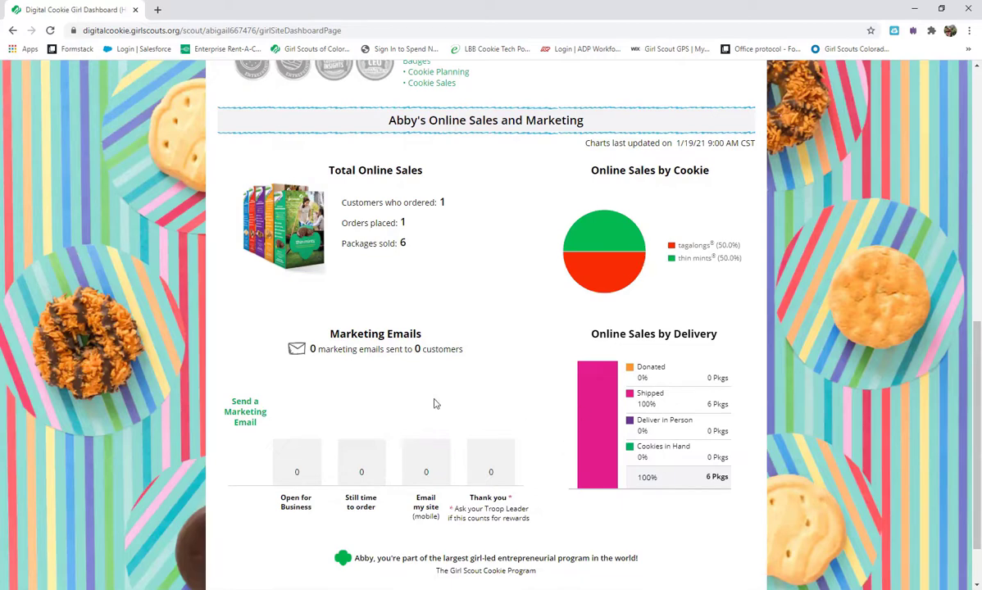
scroll(493, 375, down, 2)
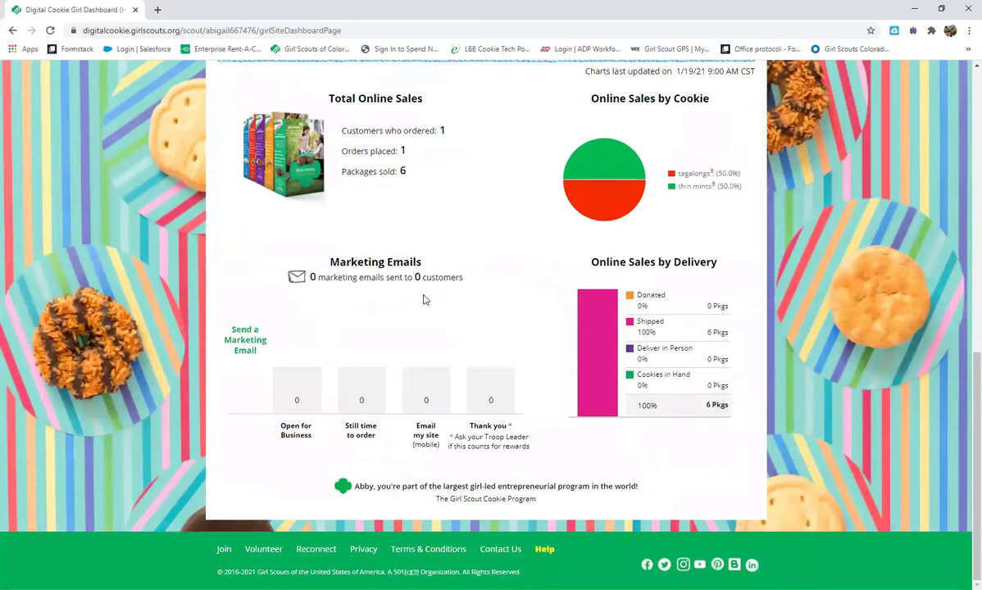
scroll(526, 367, up, 4)
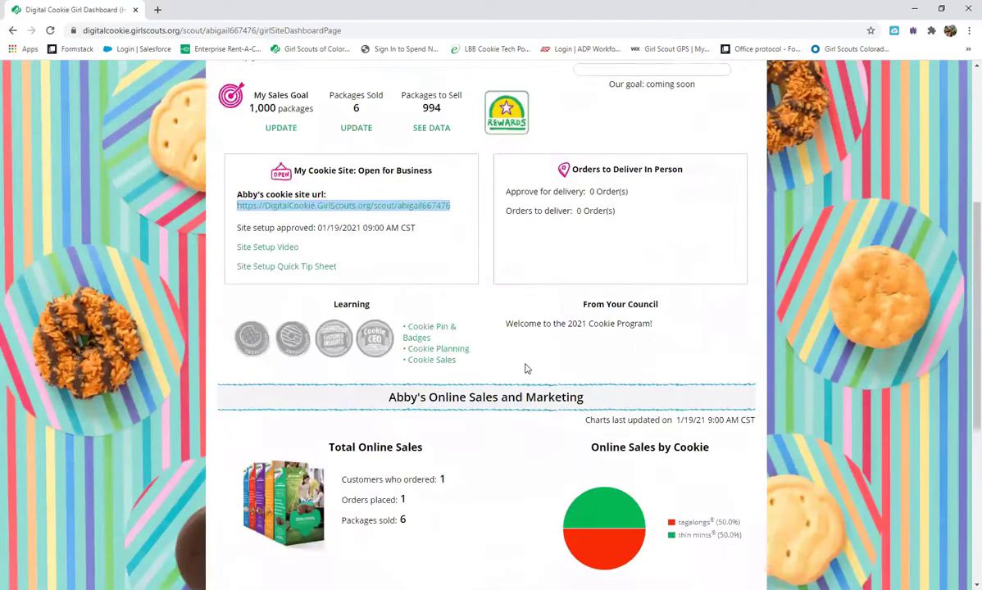
scroll(526, 367, up, 4)
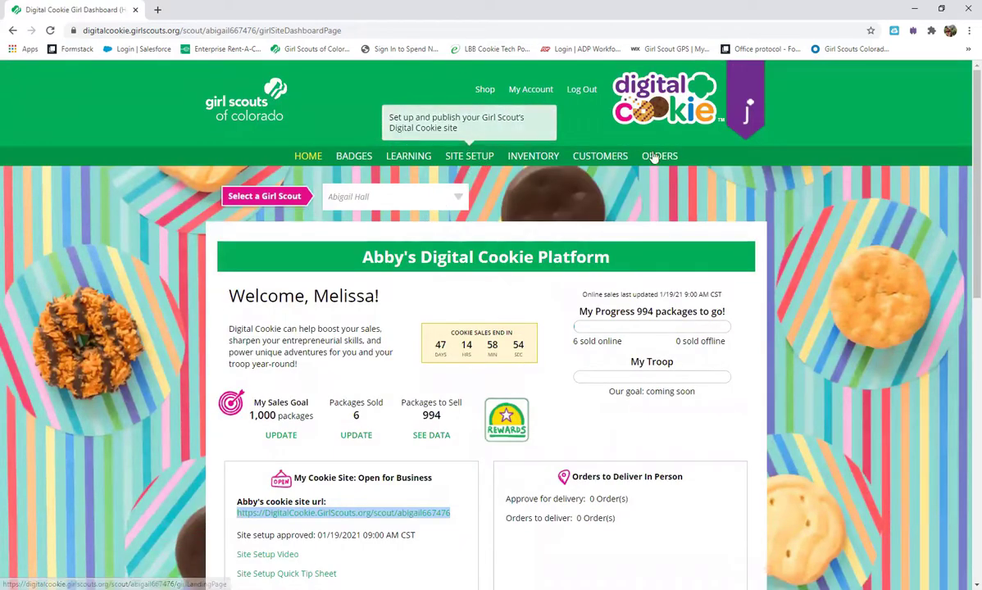
click(601, 157)
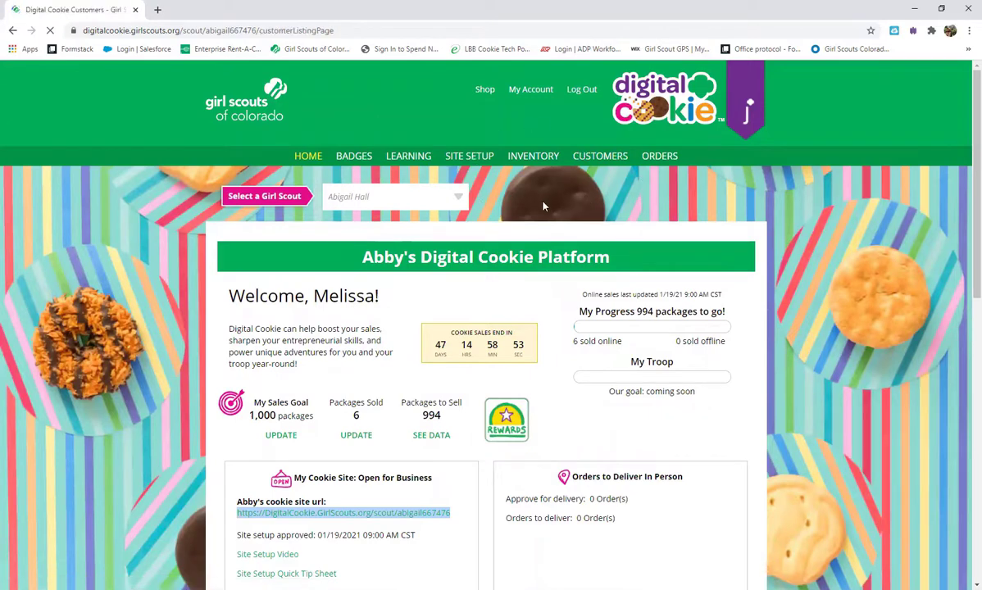
Step: Switch the customer list to the other Girl Scout
scroll(351, 430, down, 2)
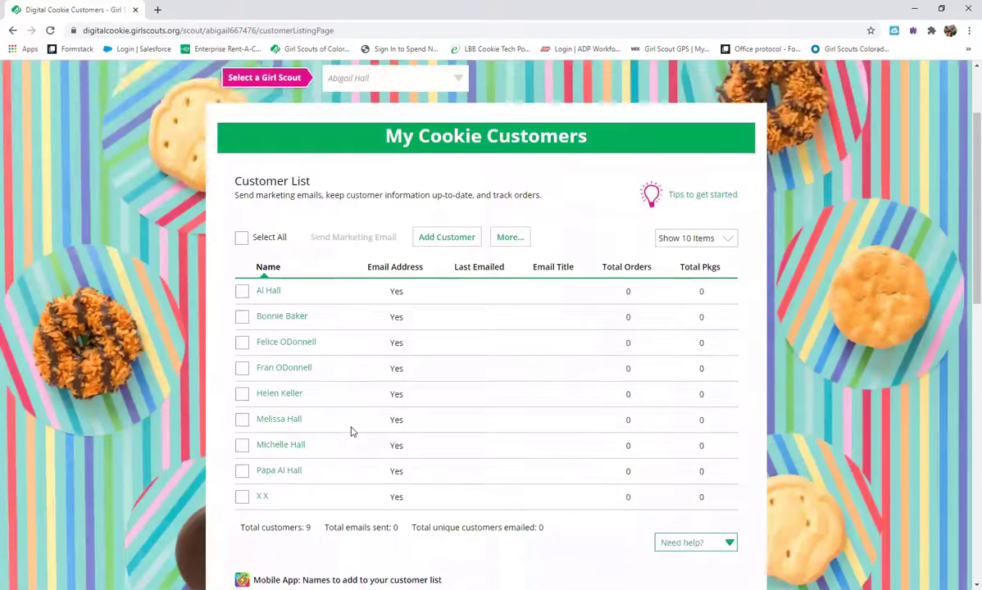
scroll(353, 431, up, 2)
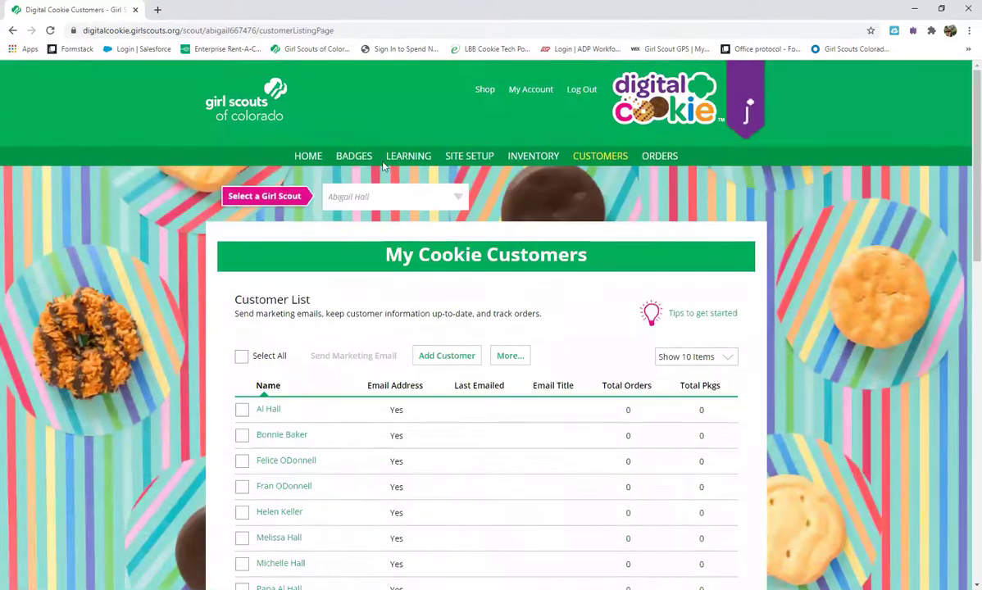
click(457, 201)
click(414, 241)
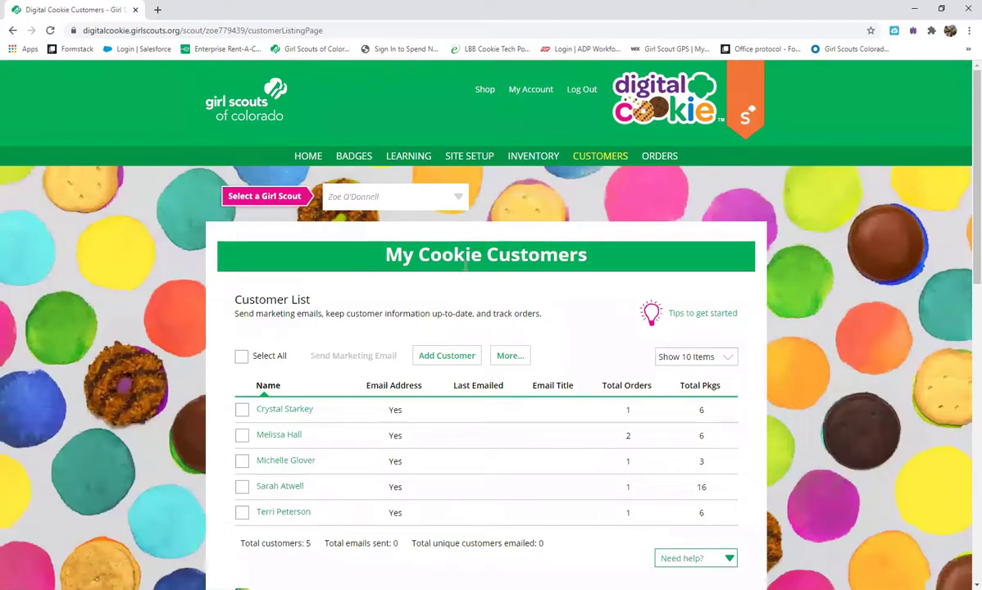
Step: Show the other scout's published site preview in Site Setup, 328 packages left to goal
click(452, 157)
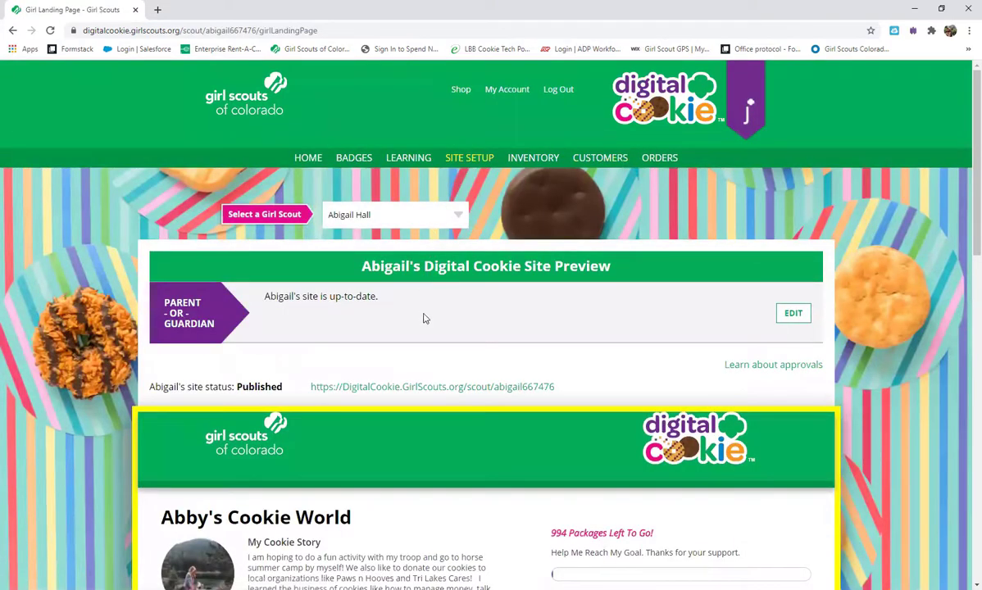
click(450, 213)
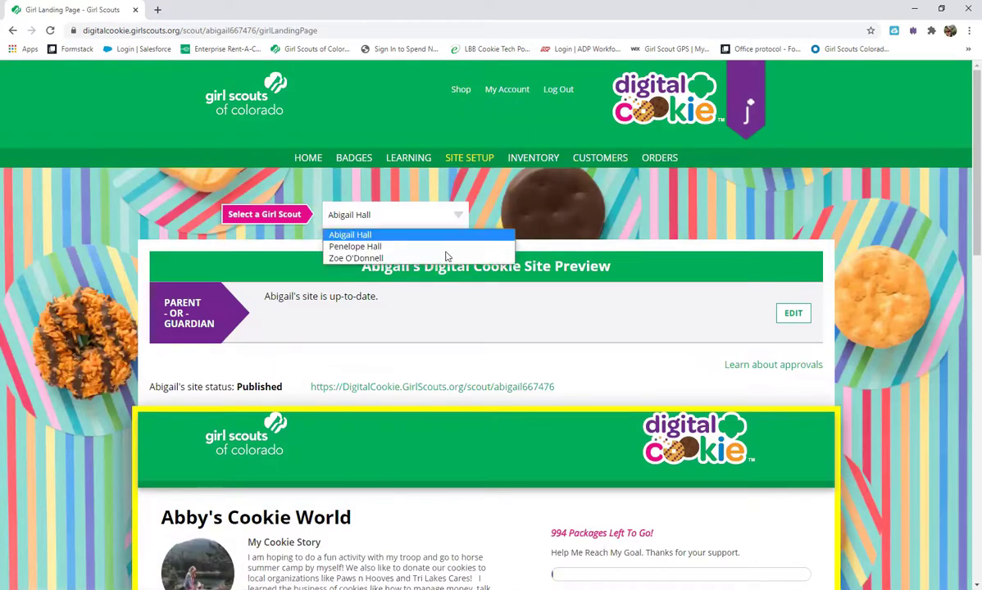
click(446, 257)
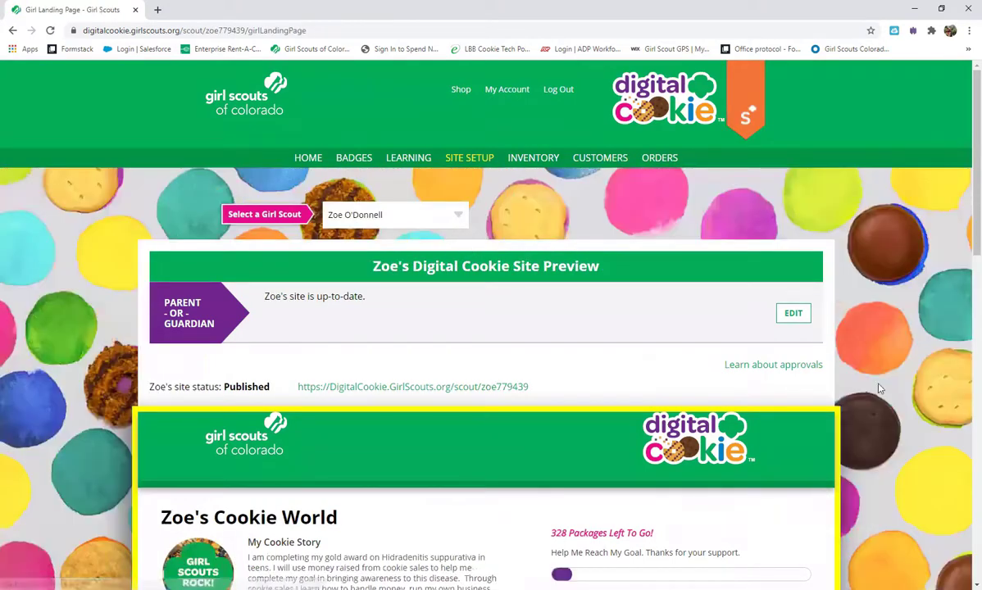
scroll(623, 291, down, 2)
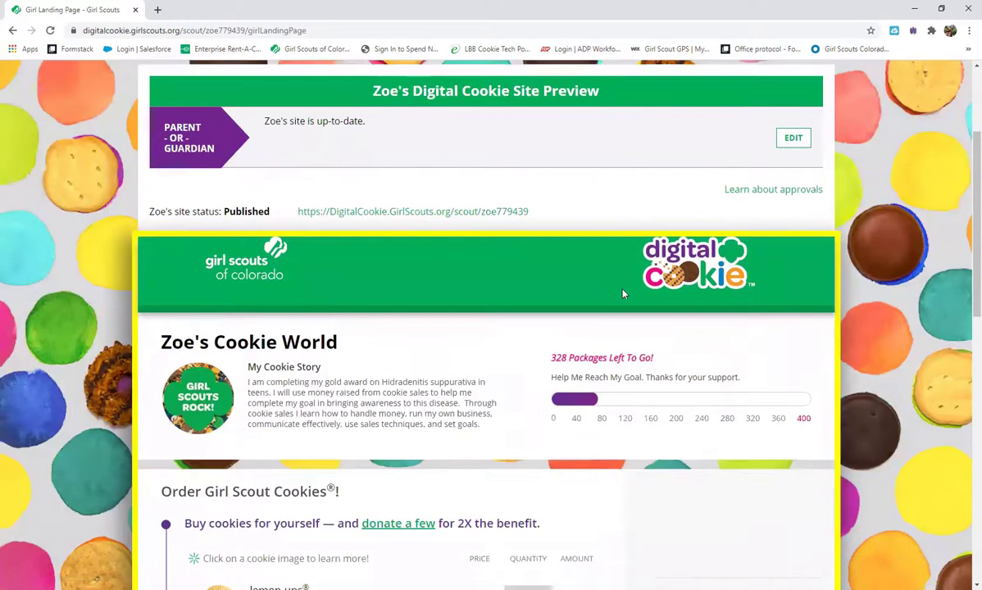
scroll(622, 293, down, 2)
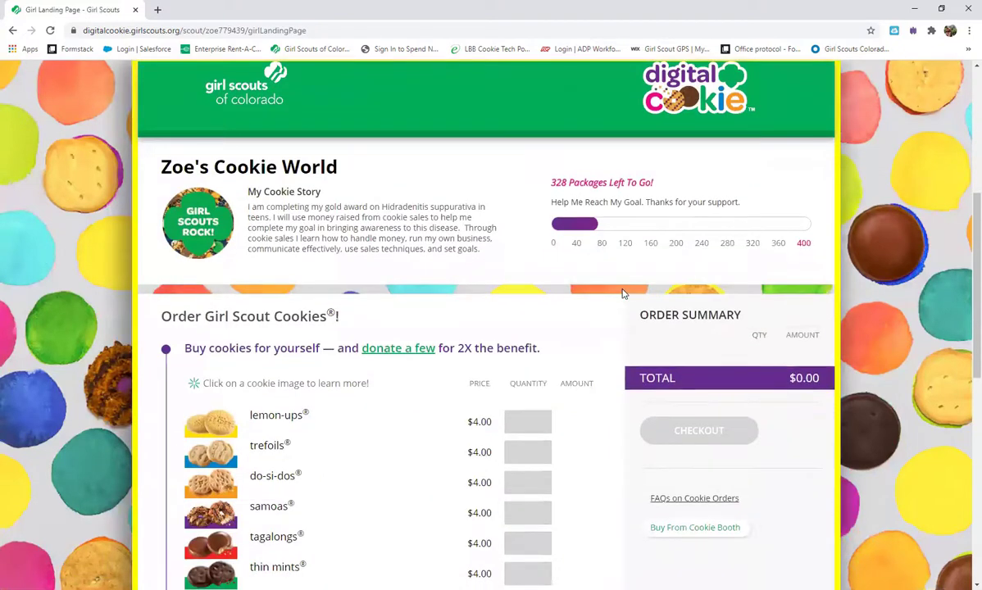
scroll(623, 292, up, 3)
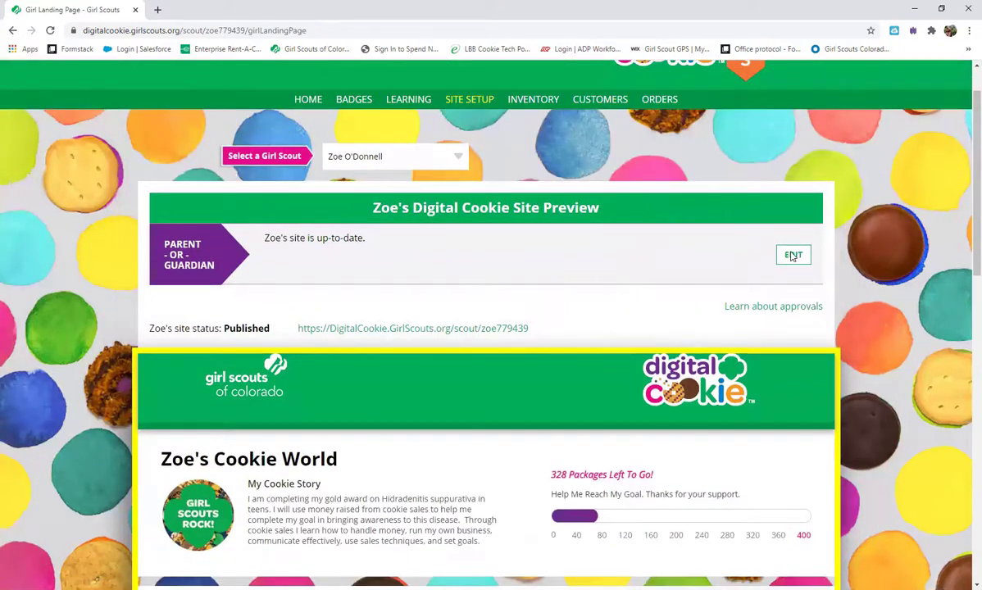
Step: Review the 400-package sales target and cookie story answers, then submit the page for parent approval
click(792, 255)
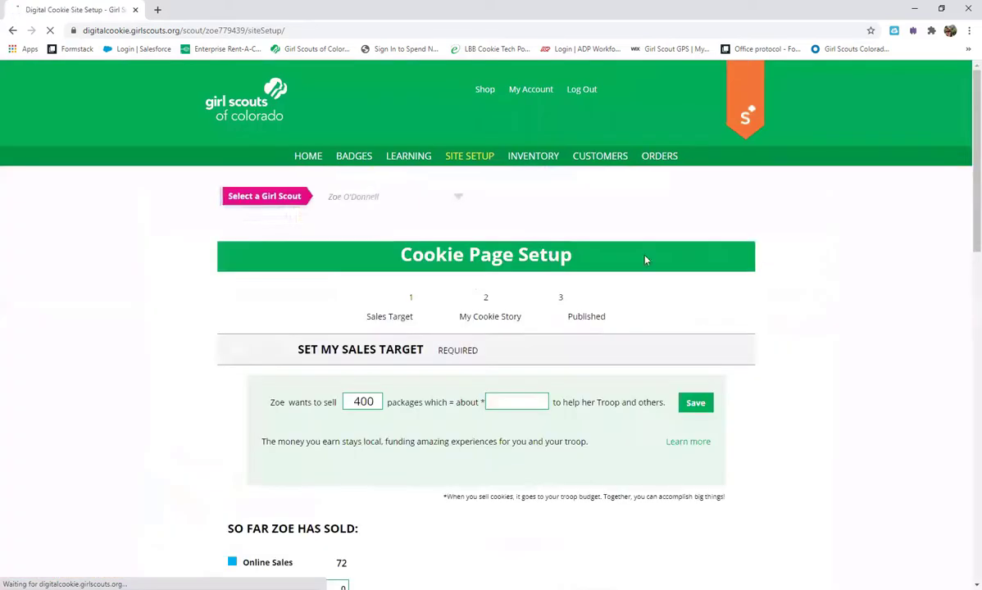
scroll(734, 345, down, 3)
scroll(729, 344, up, 3)
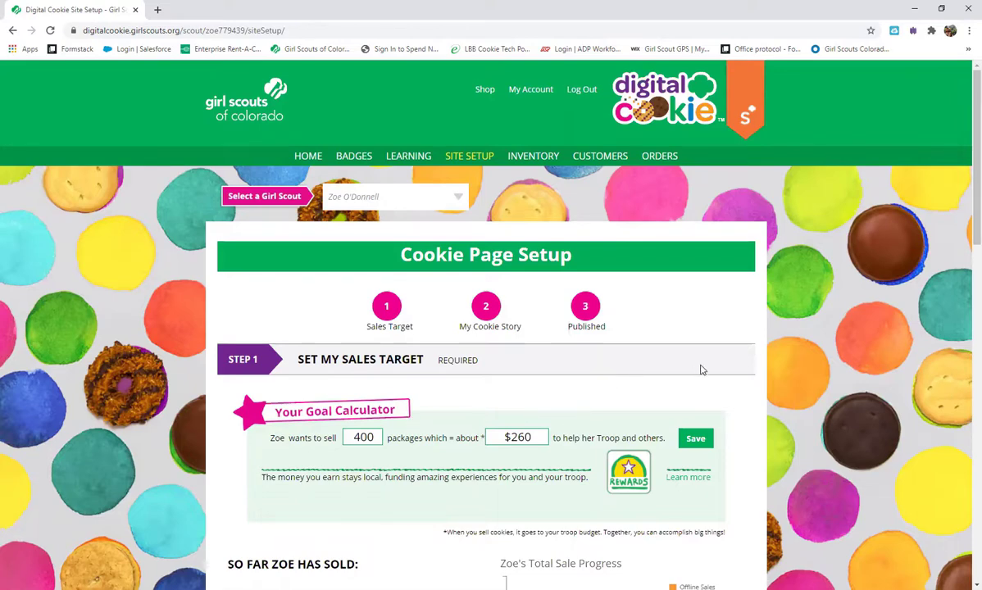
scroll(701, 369, down, 1)
scroll(664, 231, down, 2)
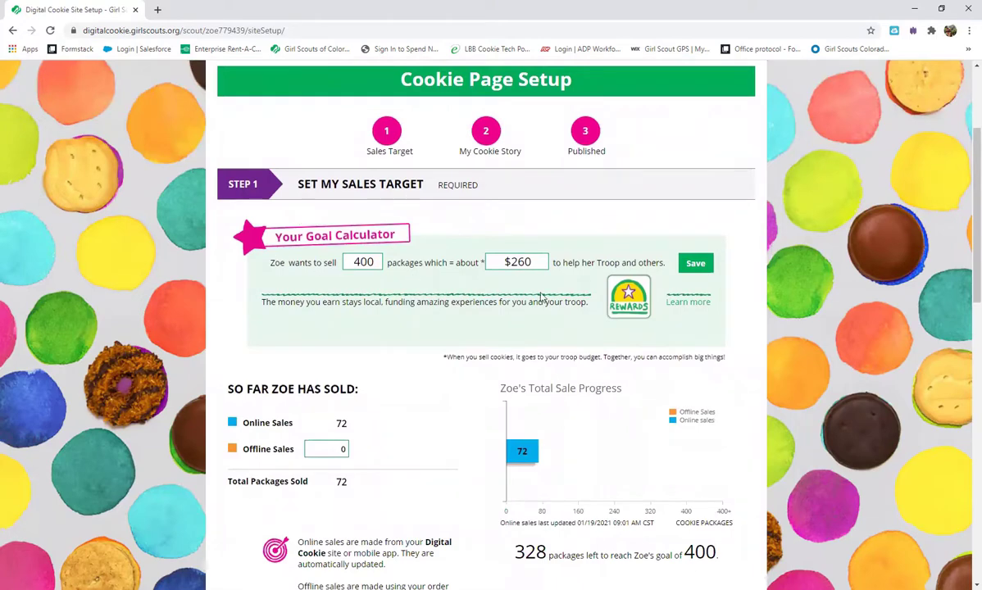
scroll(584, 334, down, 5)
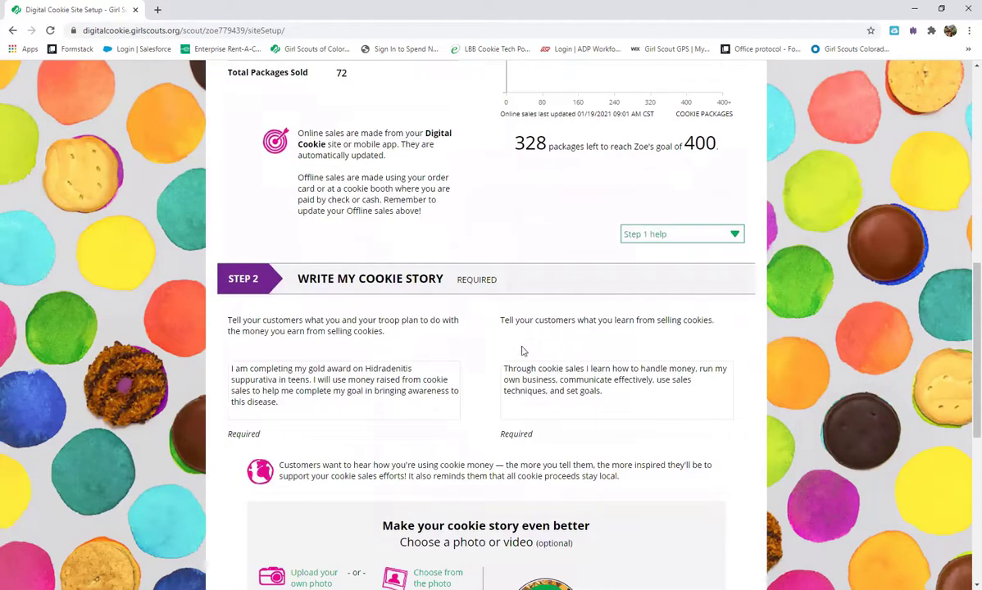
scroll(369, 431, down, 2)
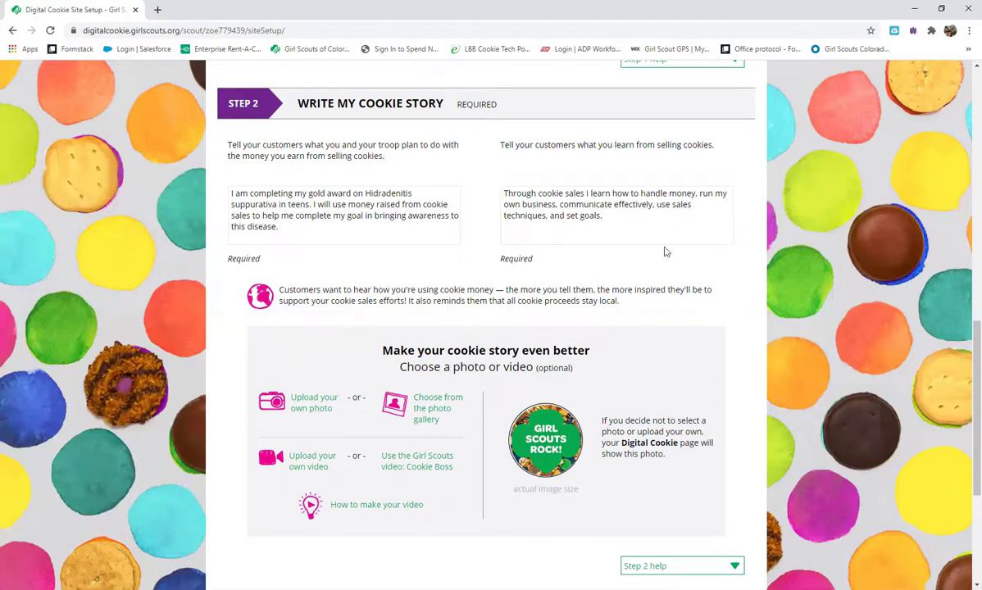
click(645, 222)
scroll(738, 287, down, 3)
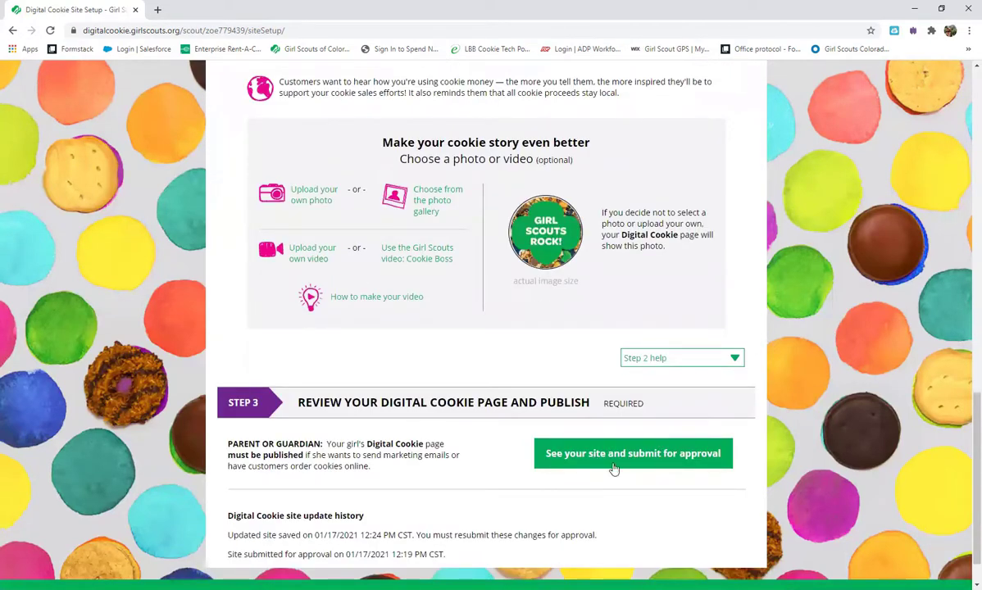
click(679, 457)
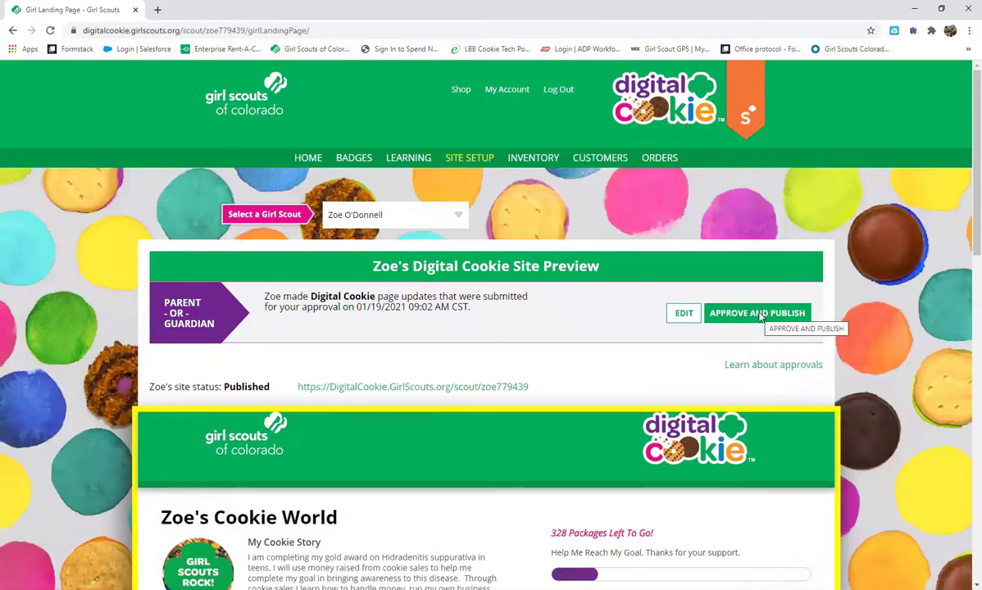
Step: Approve and publish the scout's submitted updates, opening her site for business
click(760, 314)
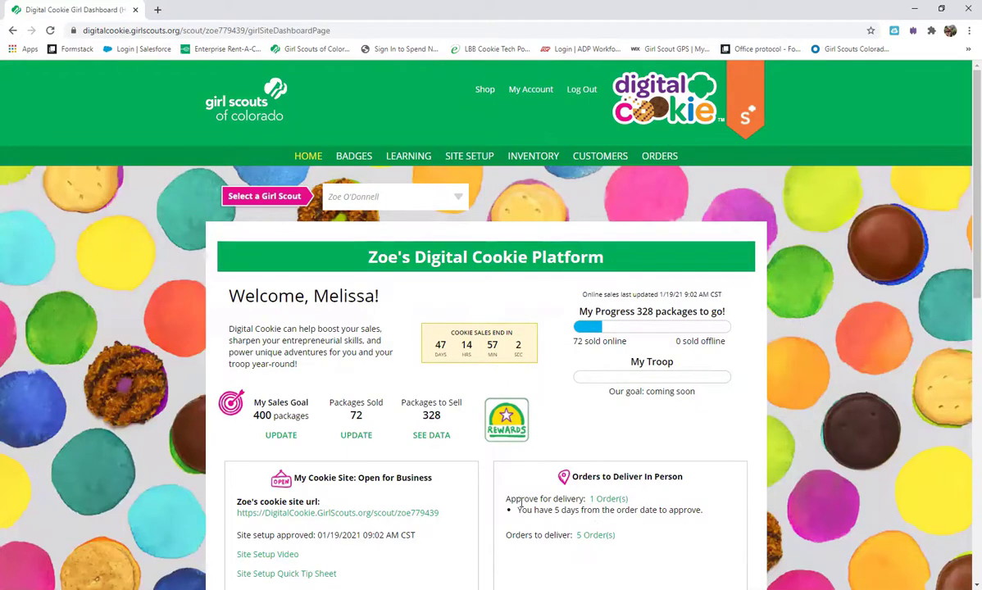
scroll(624, 344, down, 2)
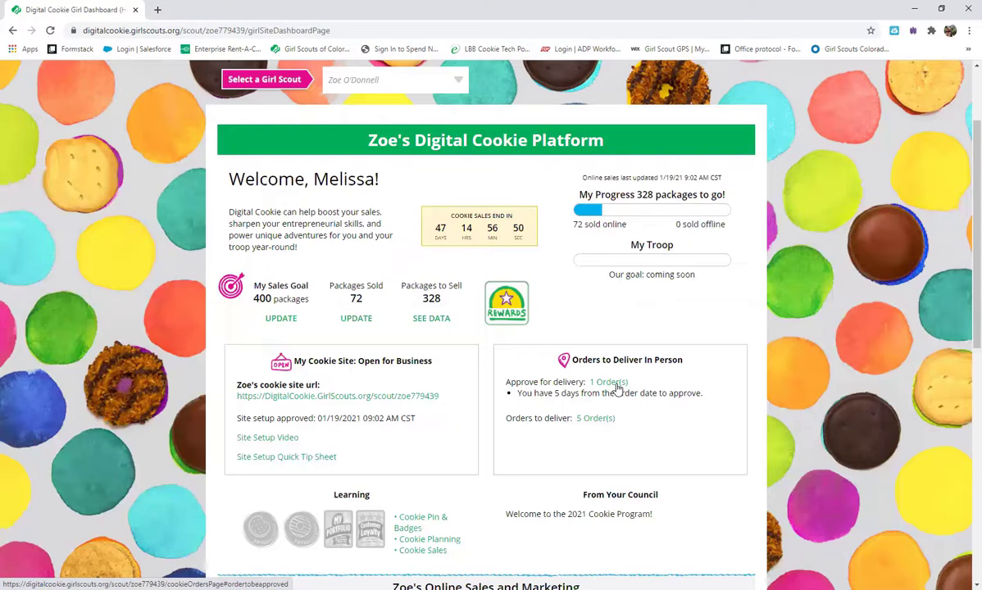
Step: Approve the pending one-package Samoas in-person delivery order
click(617, 389)
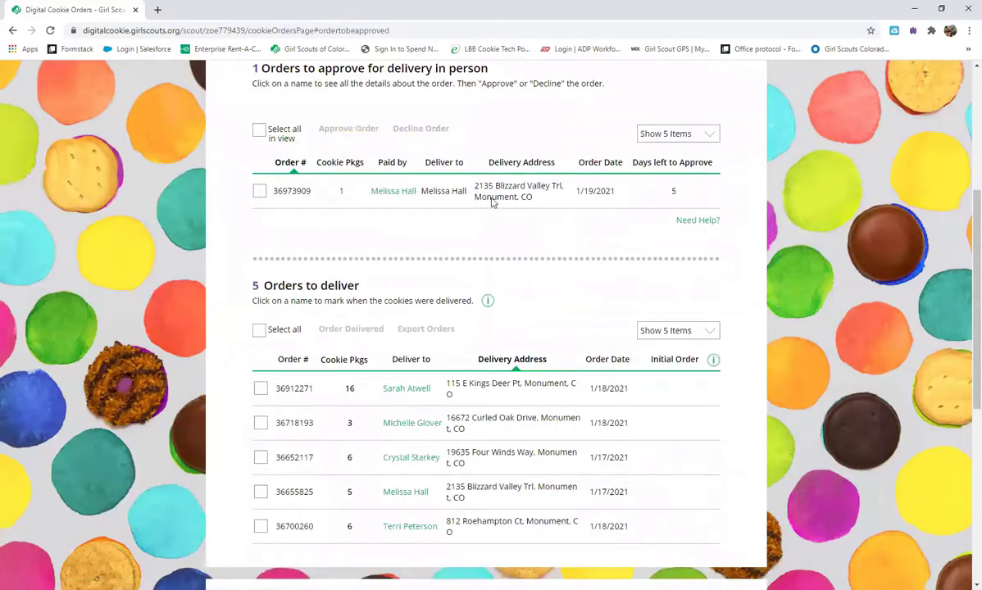
click(394, 191)
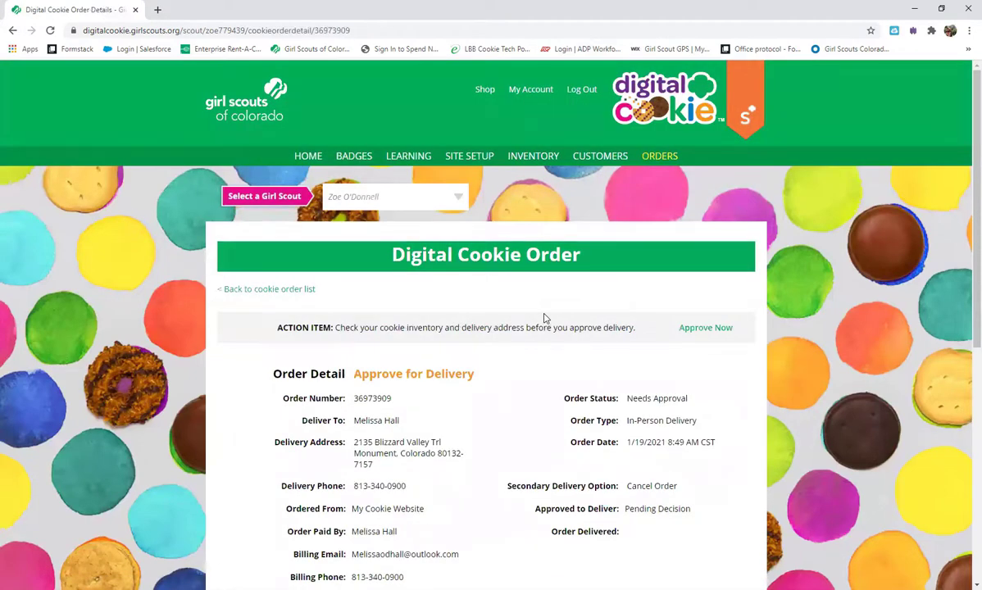
scroll(482, 386, down, 5)
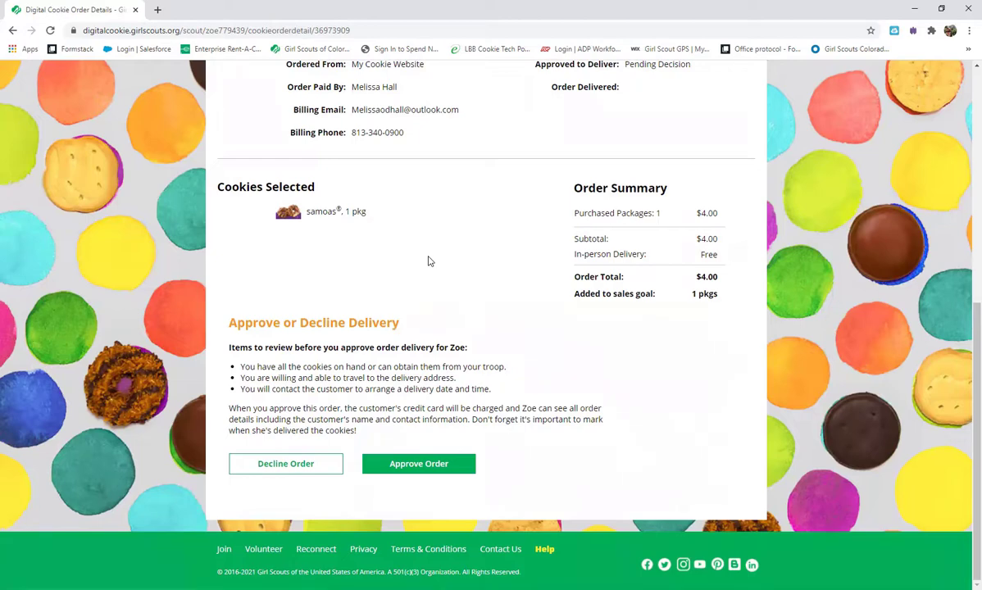
scroll(440, 241, up, 4)
scroll(440, 241, down, 4)
click(419, 464)
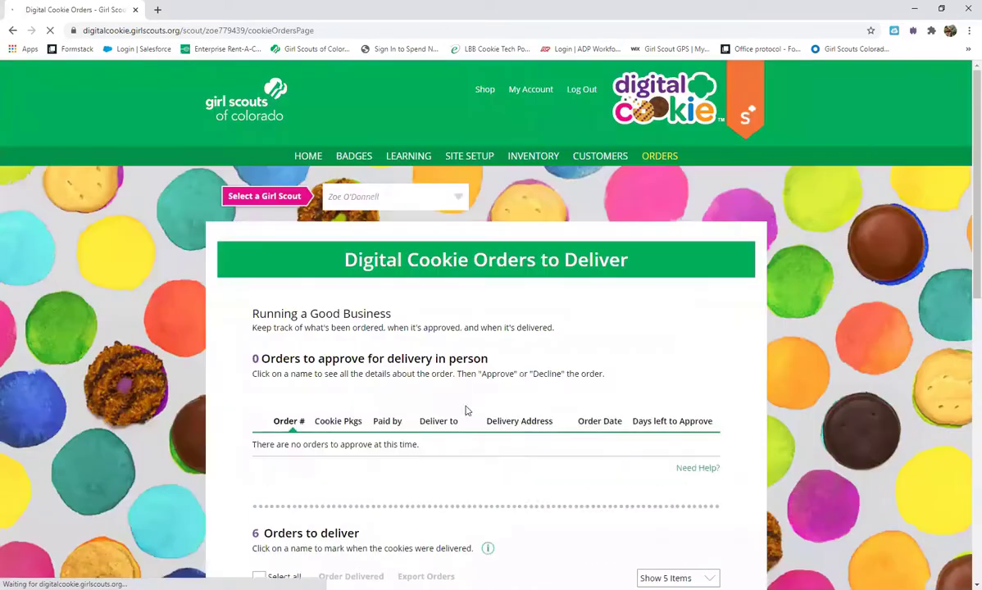
scroll(590, 418, down, 4)
scroll(592, 412, up, 1)
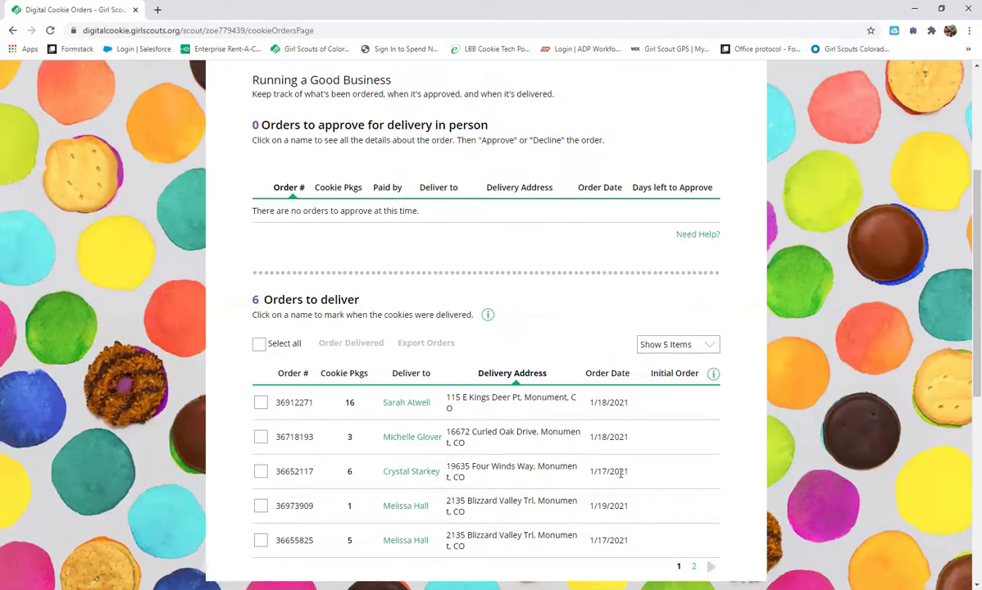
scroll(620, 473, up, 3)
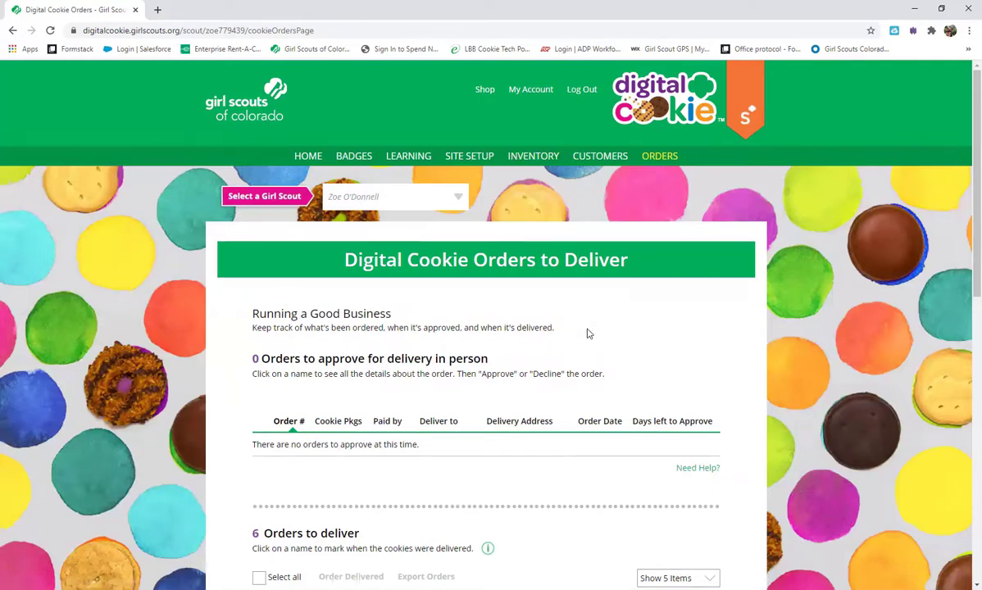
Step: Check the completed Online Orders table, then go to the 5-customer list
scroll(586, 333, down, 2)
scroll(333, 190, down, 3)
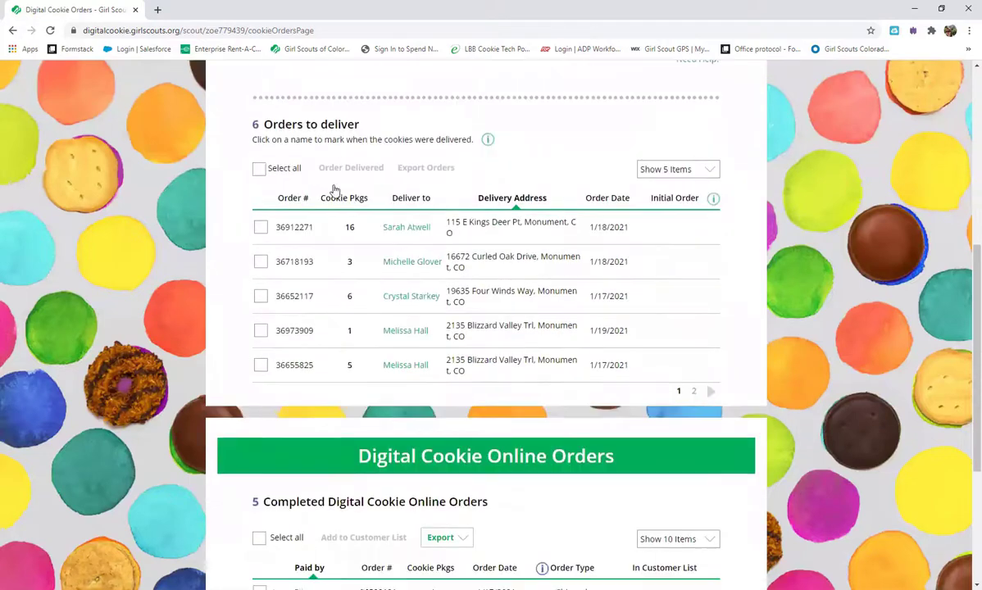
scroll(338, 200, up, 3)
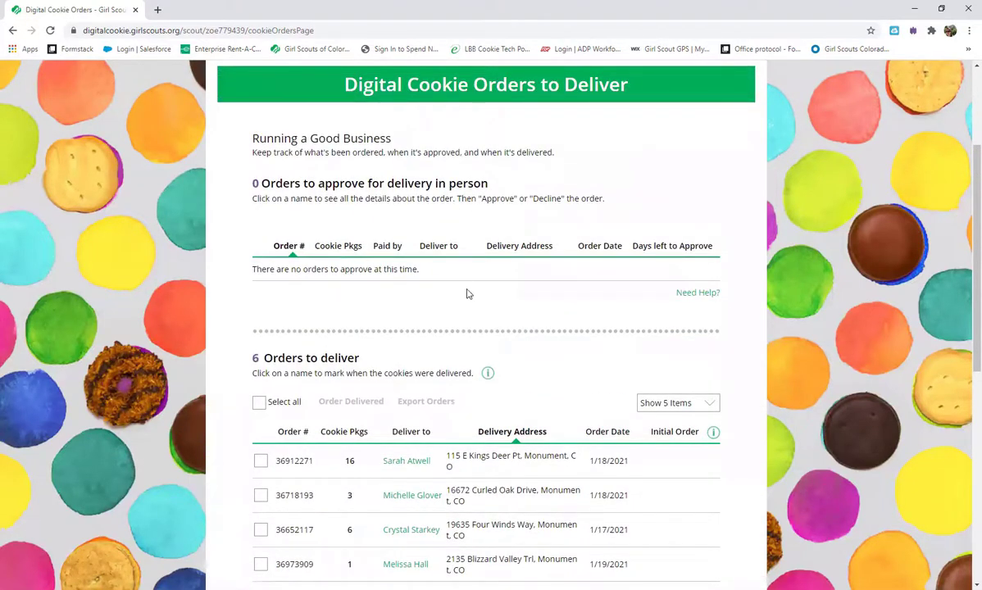
scroll(472, 328, down, 6)
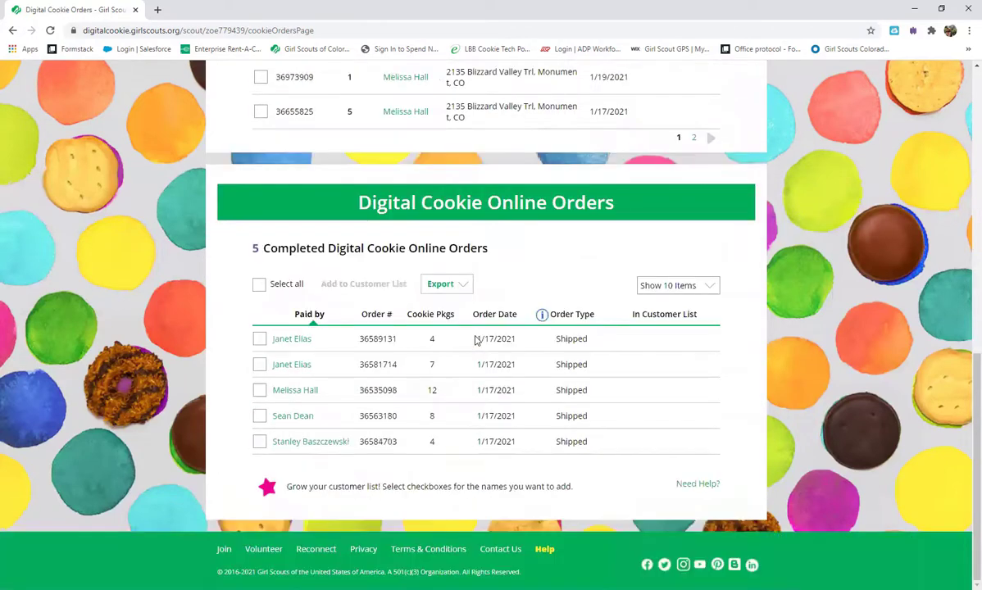
scroll(455, 322, up, 1)
scroll(456, 323, down, 1)
scroll(451, 428, up, 2)
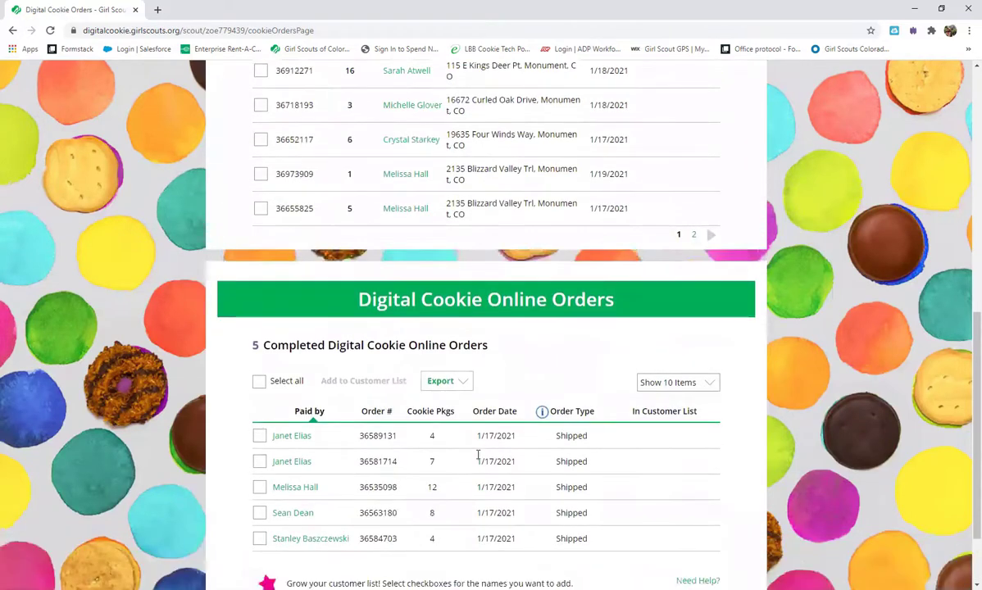
scroll(479, 446, down, 2)
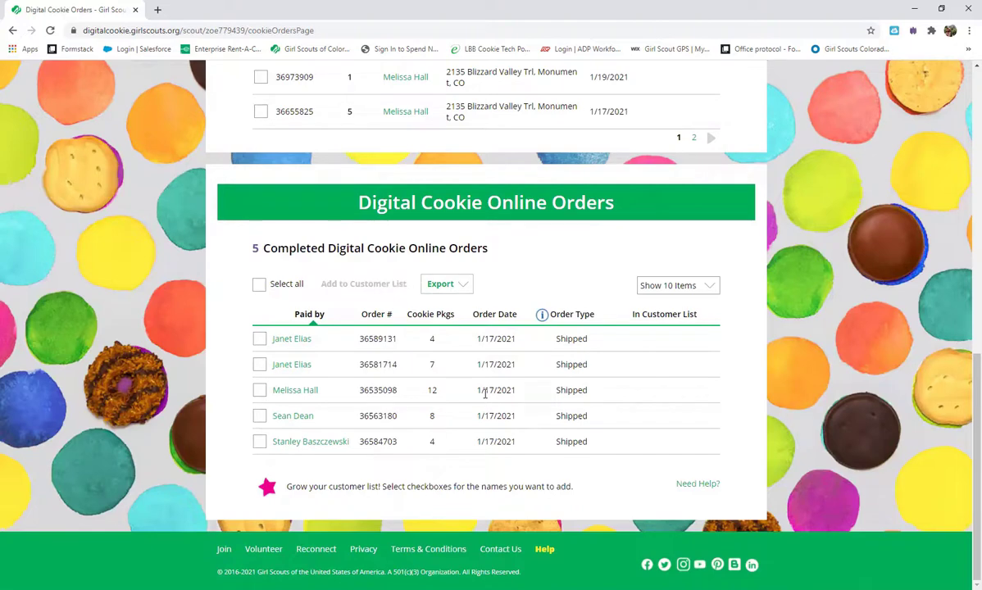
scroll(453, 368, up, 15)
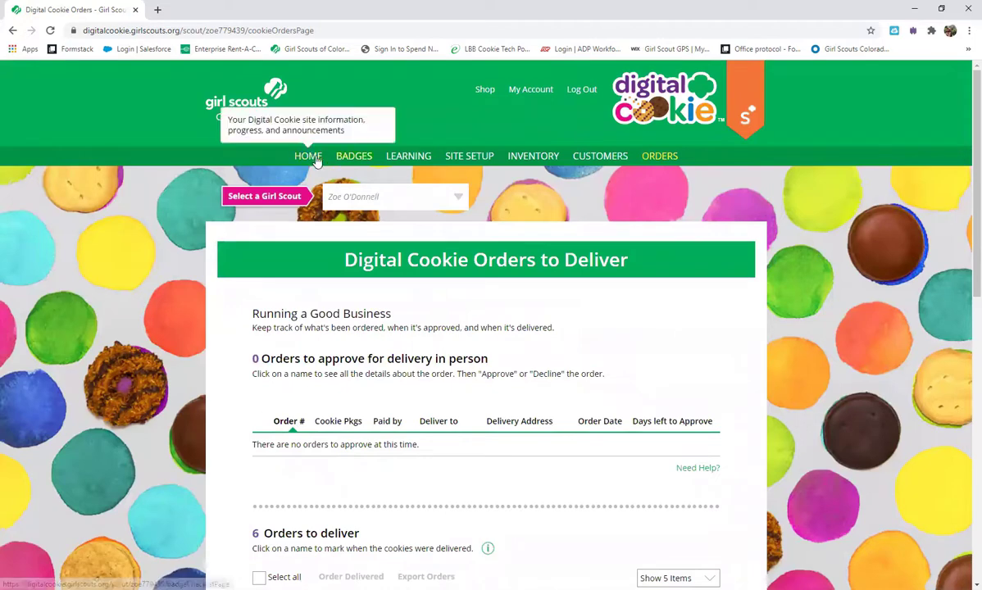
click(621, 158)
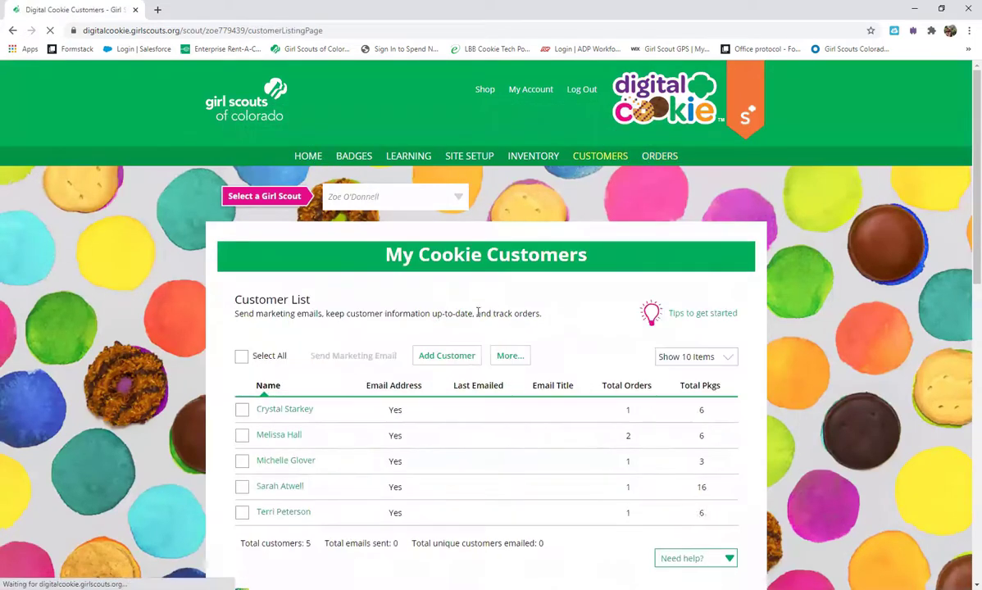
Step: Add the second mobile-app name to the customer list, making 6 customers
scroll(560, 396, down, 3)
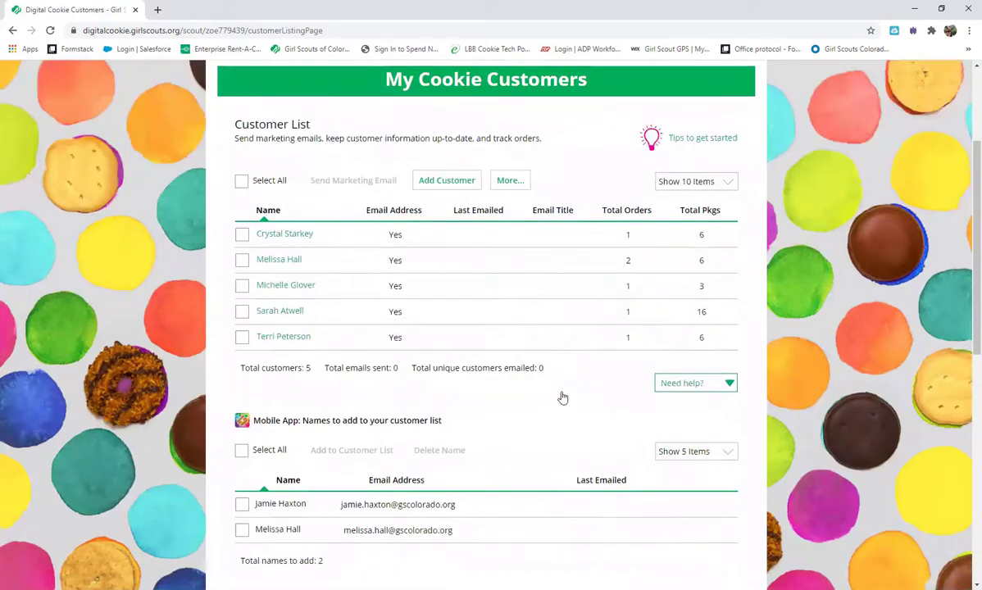
scroll(554, 397, up, 1)
scroll(548, 395, up, 3)
scroll(506, 383, down, 6)
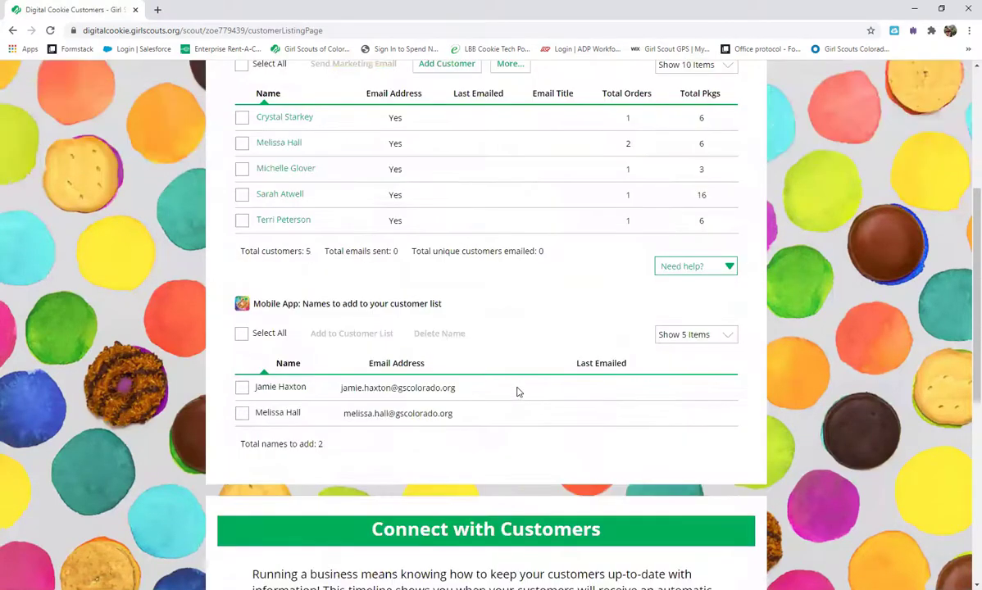
click(242, 413)
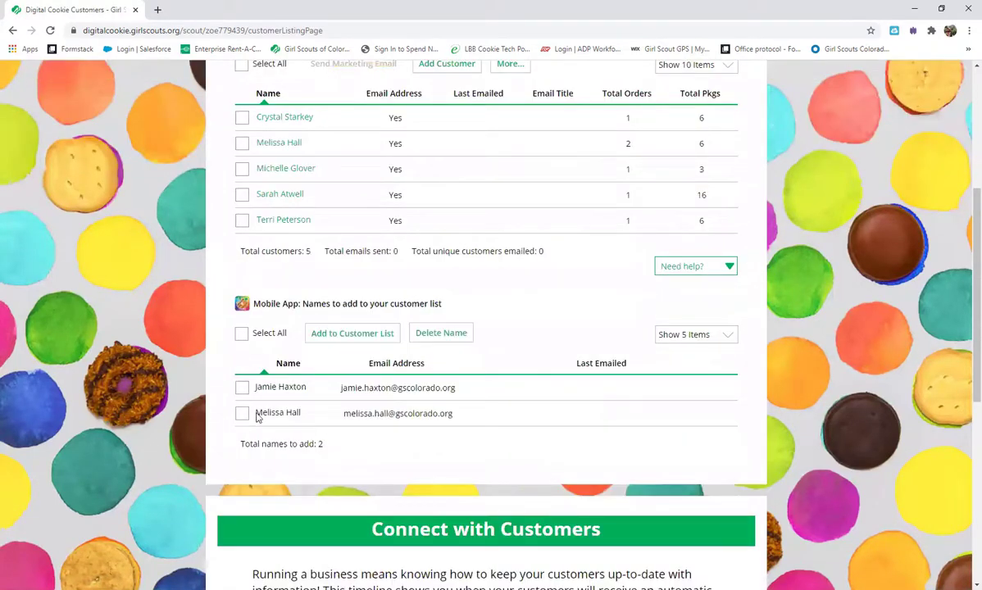
click(366, 339)
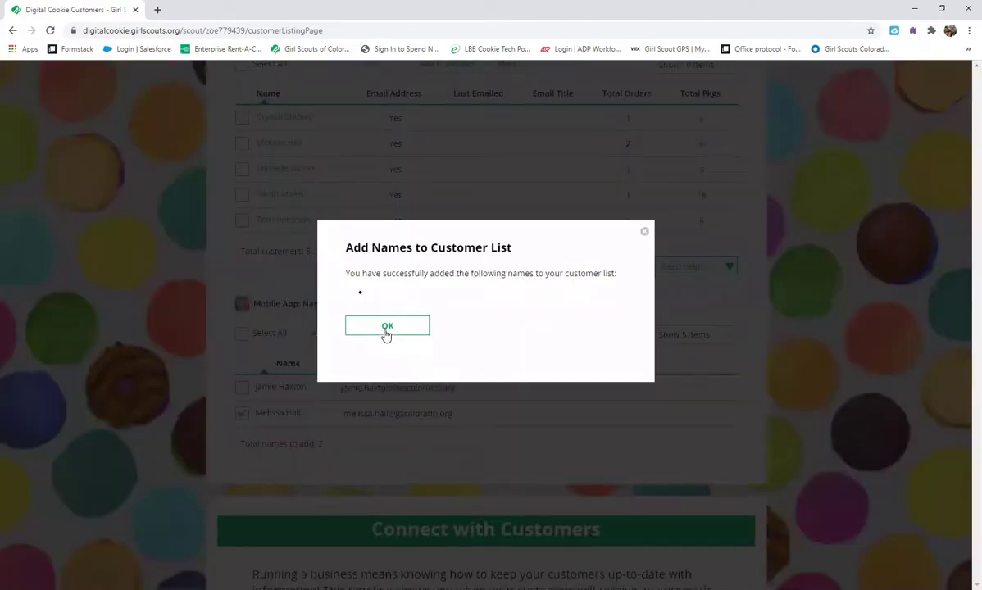
click(386, 329)
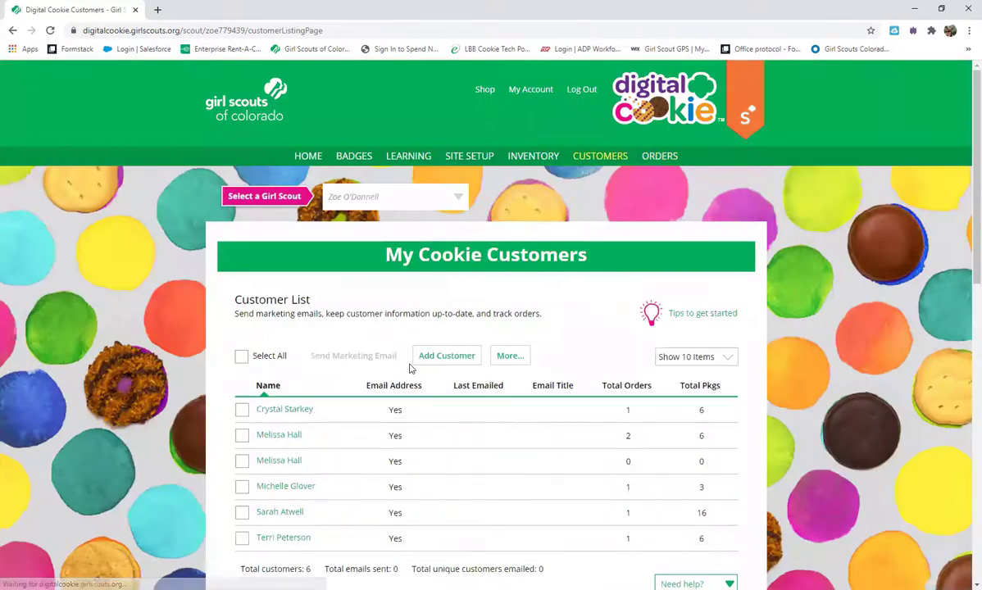
Step: Open the details of the customer with two orders
scroll(407, 375, down, 3)
scroll(407, 375, down, 2)
scroll(408, 374, up, 2)
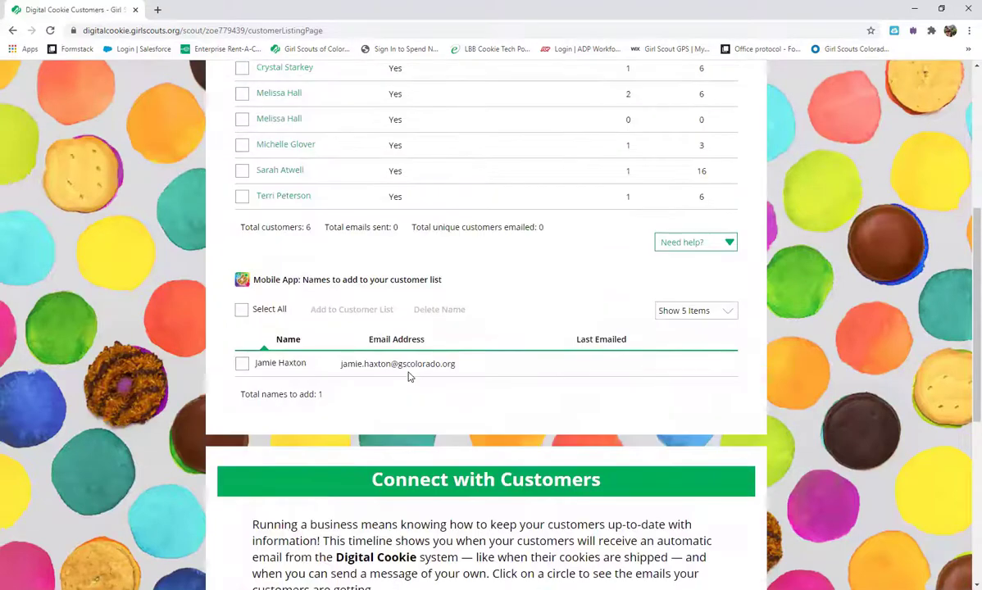
click(280, 200)
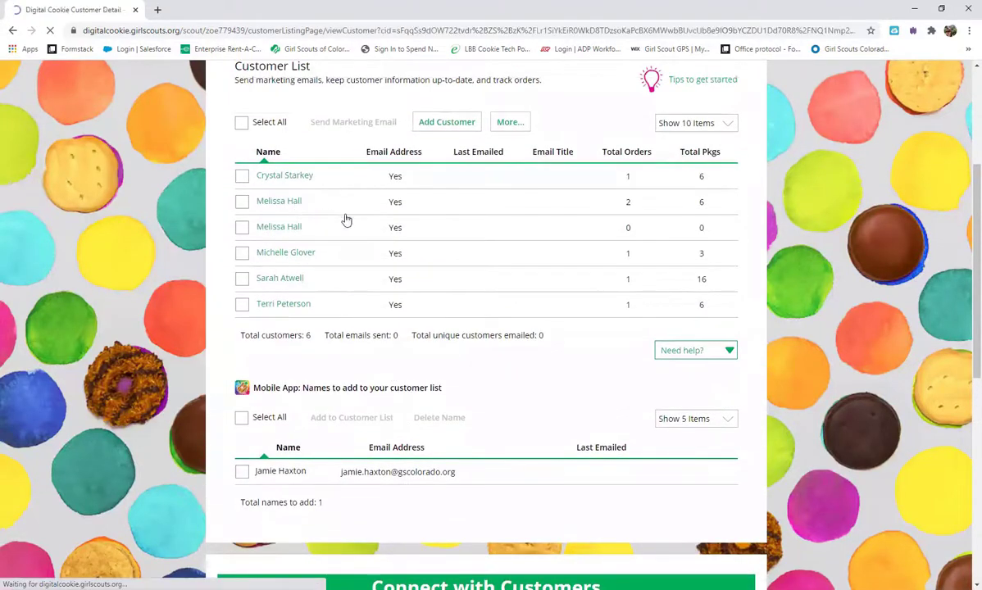
scroll(608, 366, down, 2)
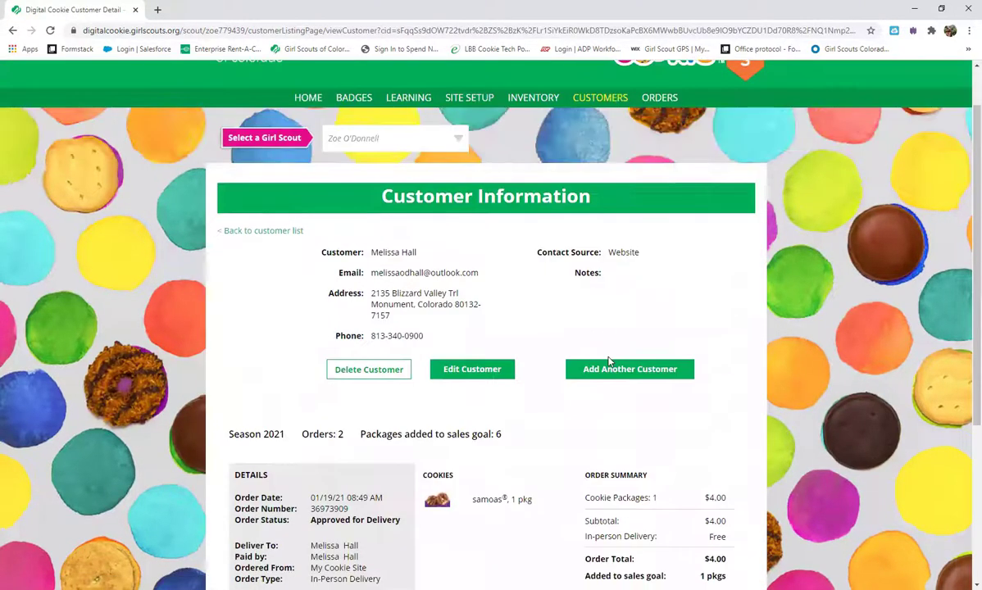
scroll(414, 189, down, 2)
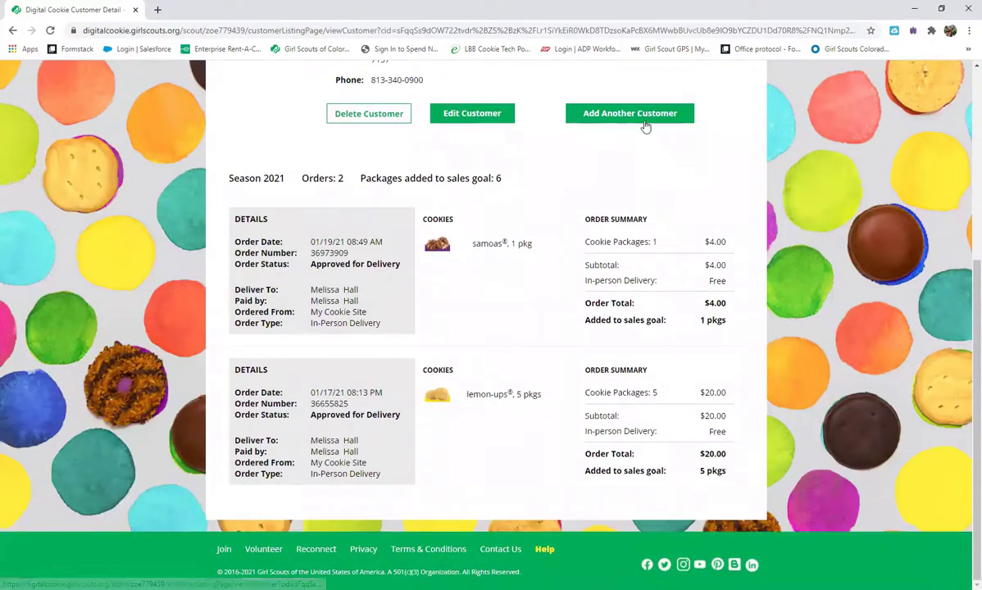
scroll(598, 399, up, 3)
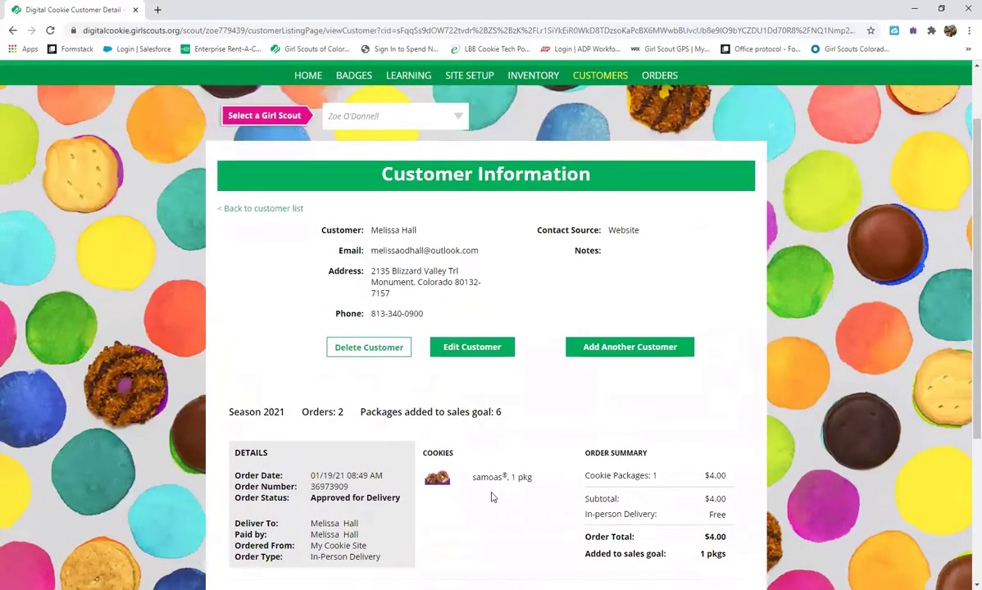
click(286, 213)
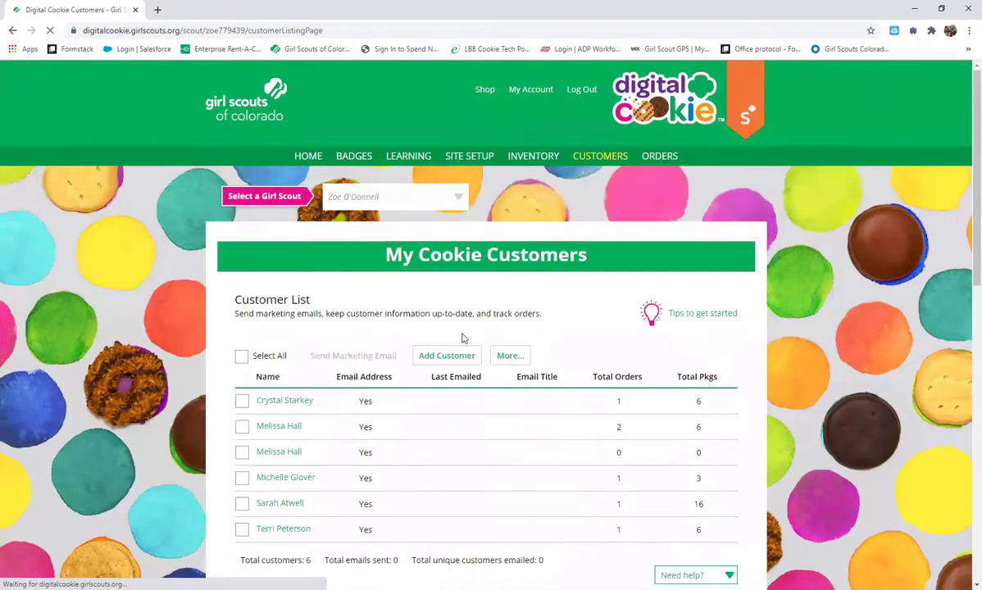